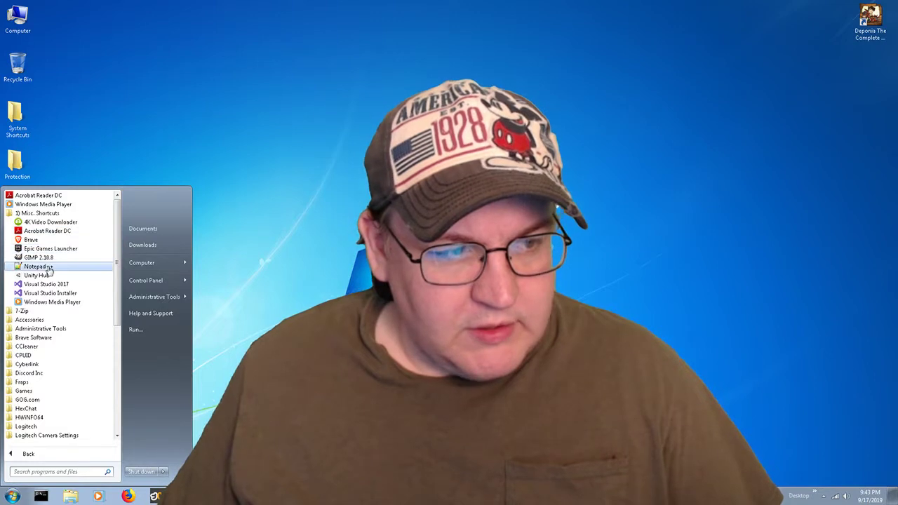
Launch Unity Hub, get past its restart and the firewall alert, and open the ThroneRoomTest_00001 project.
click(72, 275)
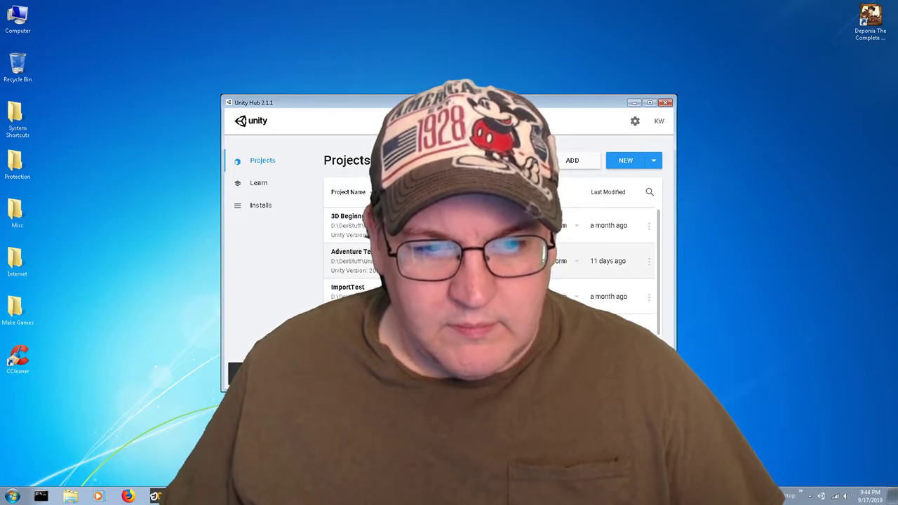
scroll(489, 267, down, 1)
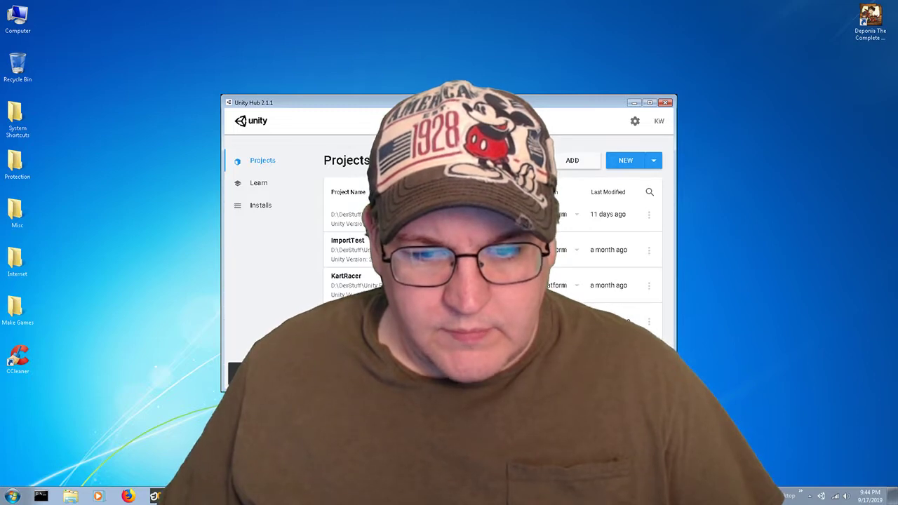
key(alt+F4)
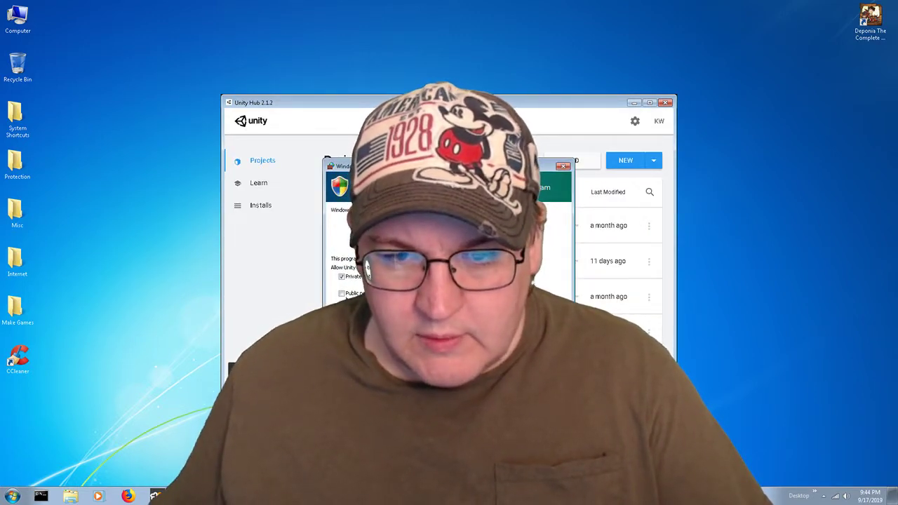
key(Return)
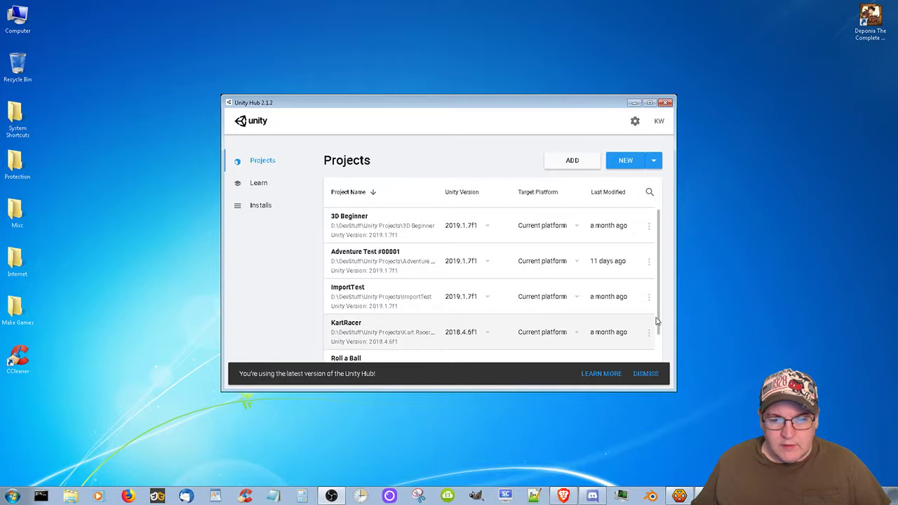
scroll(662, 302, down, 1)
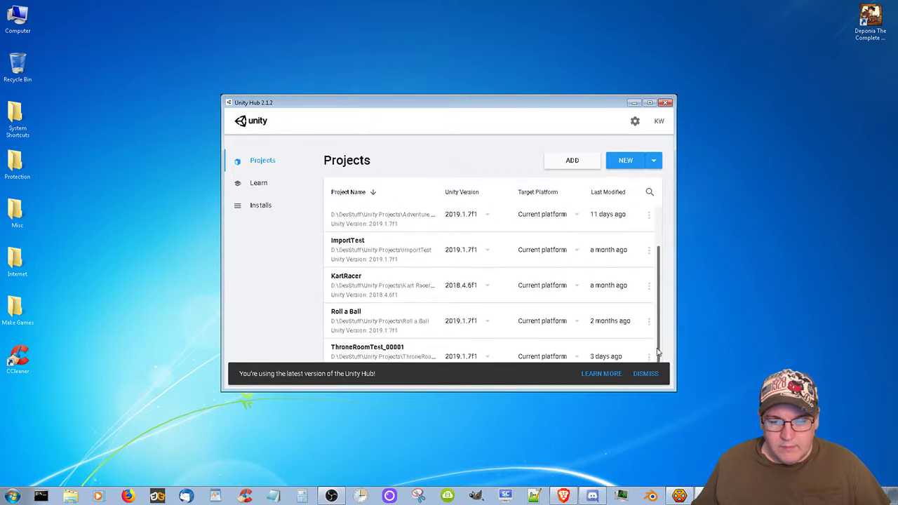
click(385, 356)
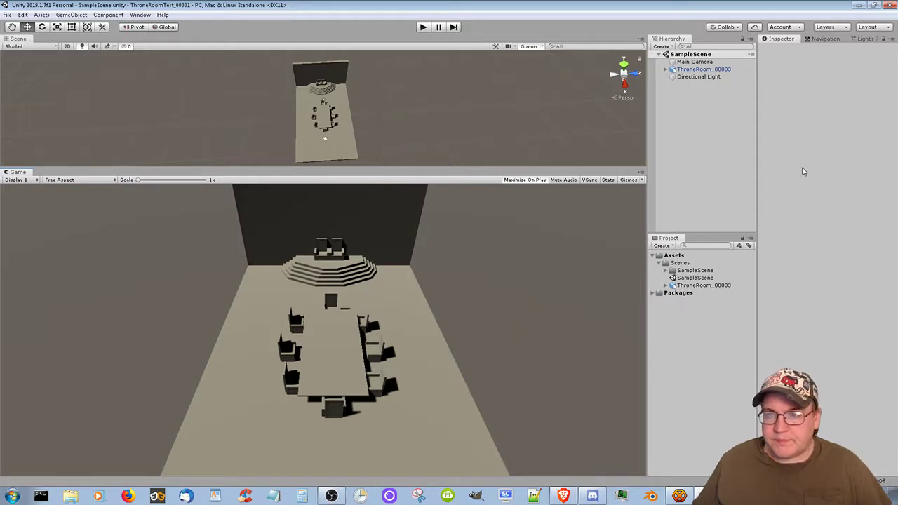
Show the navigation bake settings and enlarge the Scene view to inspect the navmesh around the table and dais.
click(826, 39)
click(834, 54)
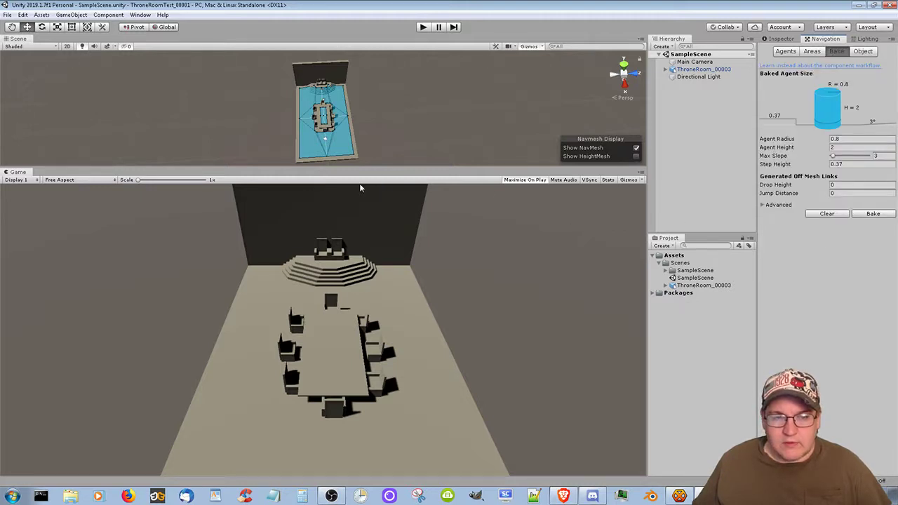
drag(374, 170, 381, 420)
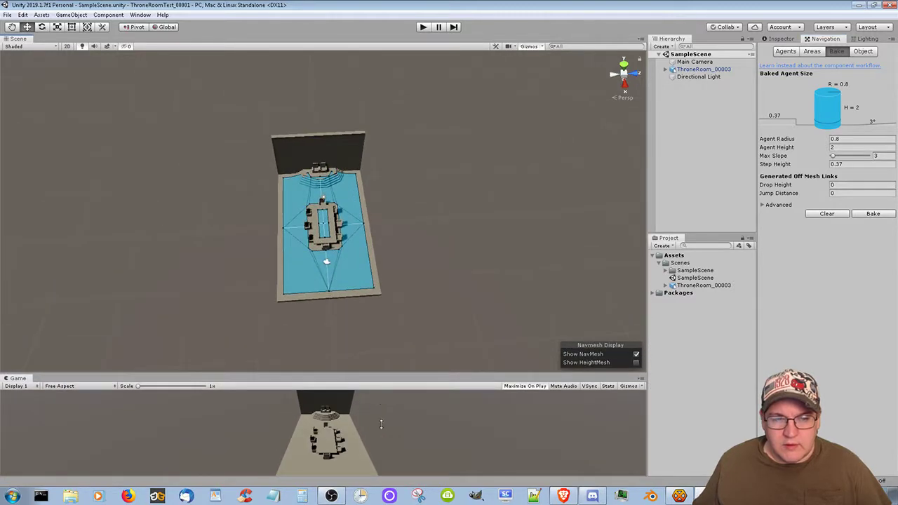
scroll(339, 304, up, 6)
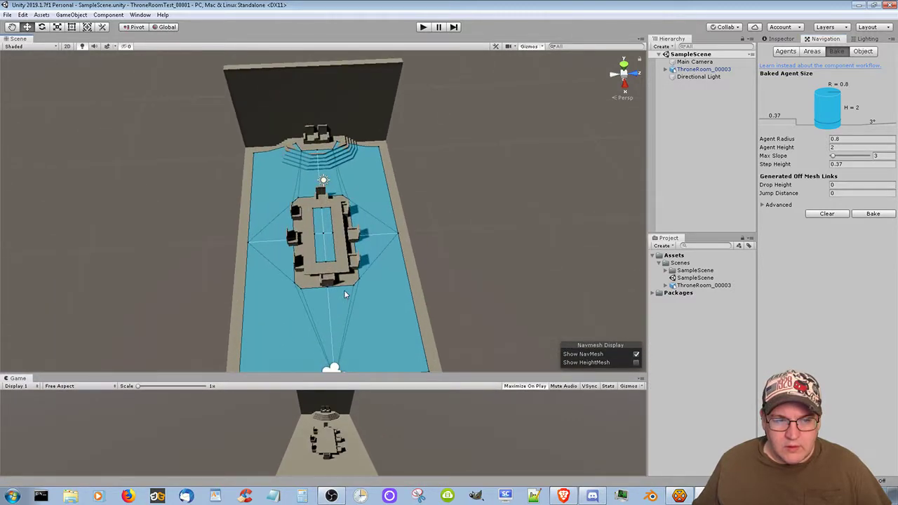
scroll(343, 290, up, 2)
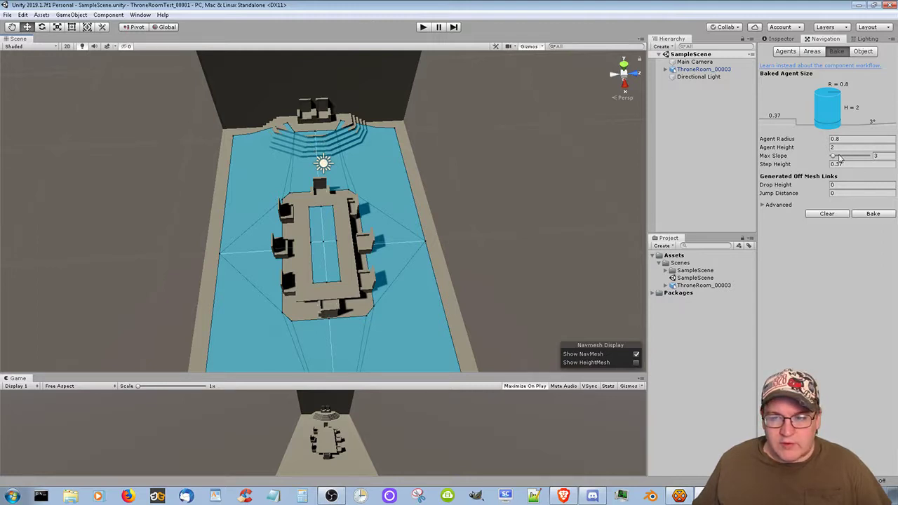
Set the baked agent's max slope to 2.3 and step height to 0.46, and bake the navmesh.
drag(833, 159, 833, 161)
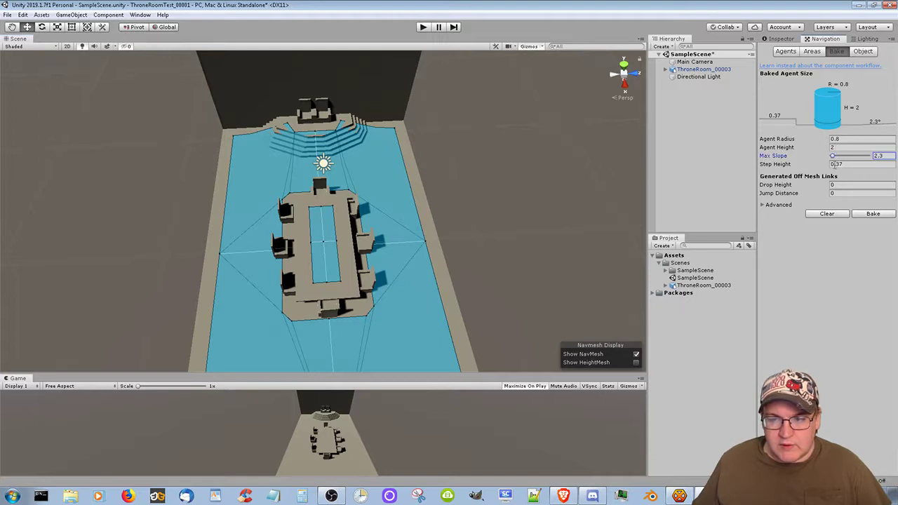
click(820, 165)
drag(821, 166, 824, 165)
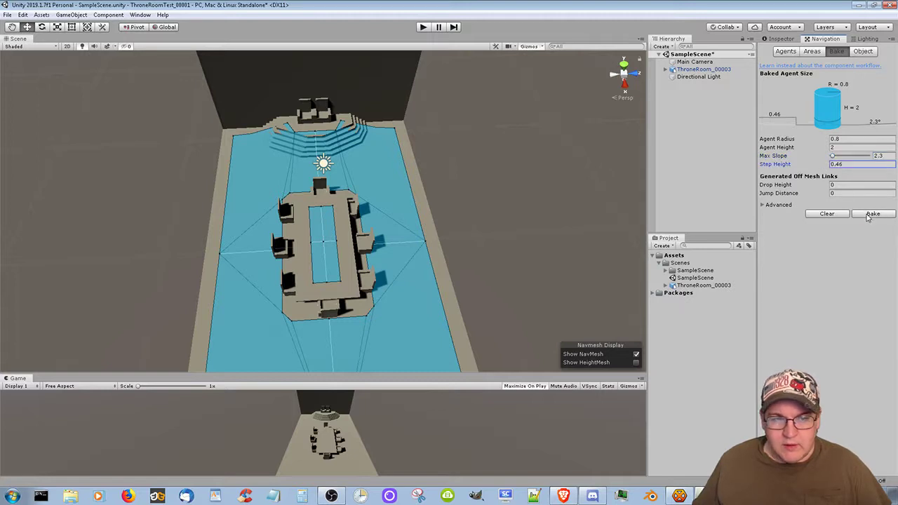
click(428, 209)
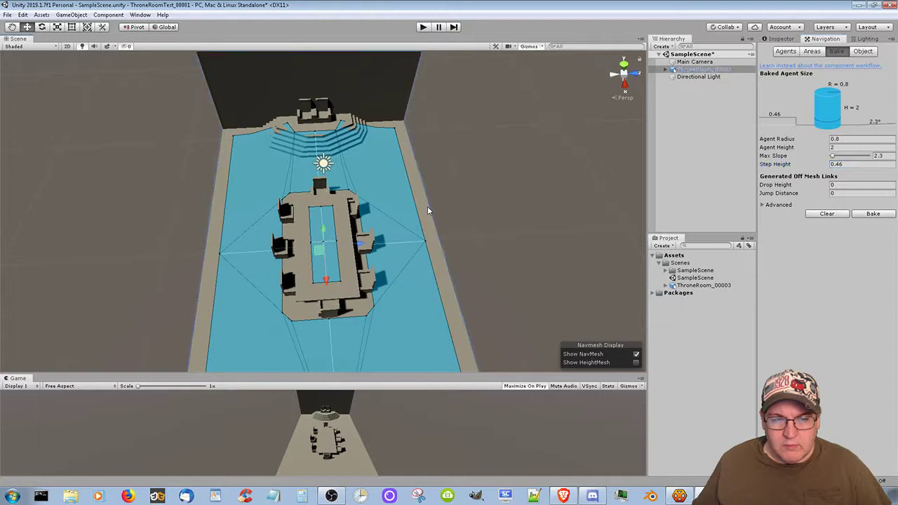
click(874, 214)
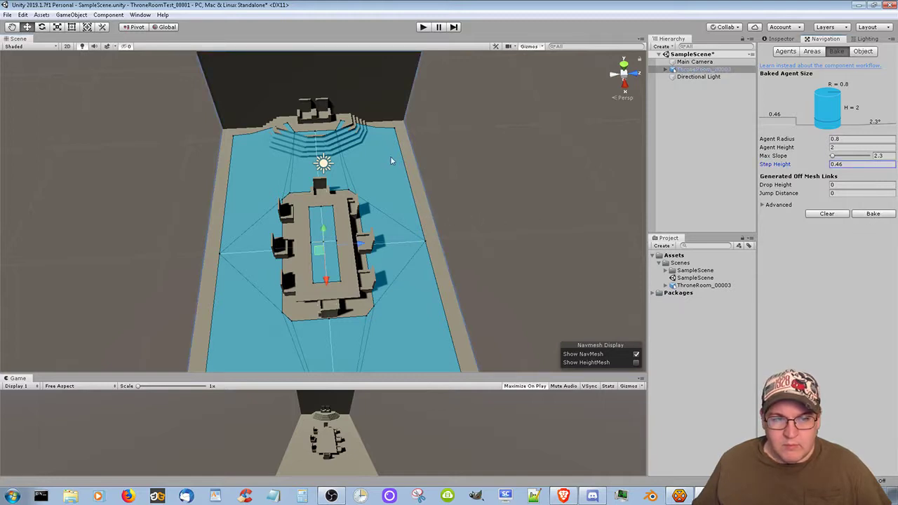
Test low step heights by rebaking the navmesh with a value of 0.06 and again with 0.12.
text(1)
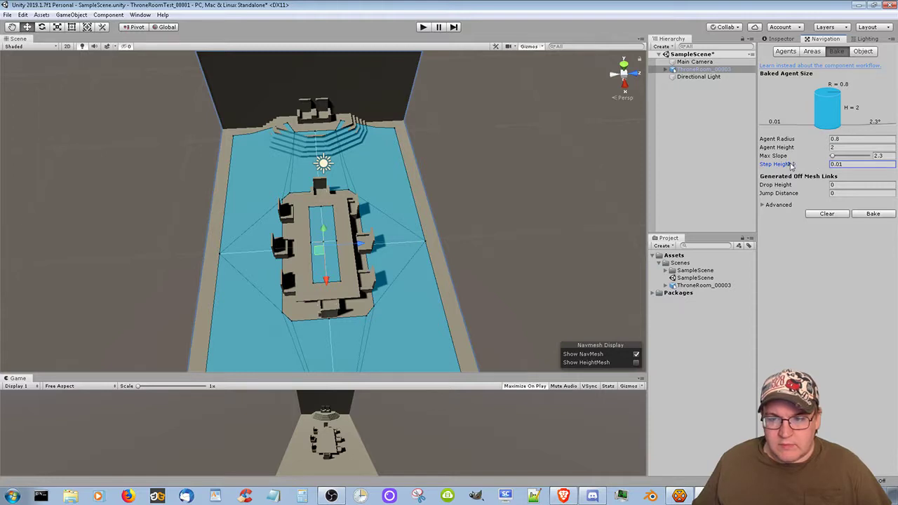
drag(801, 166, 799, 166)
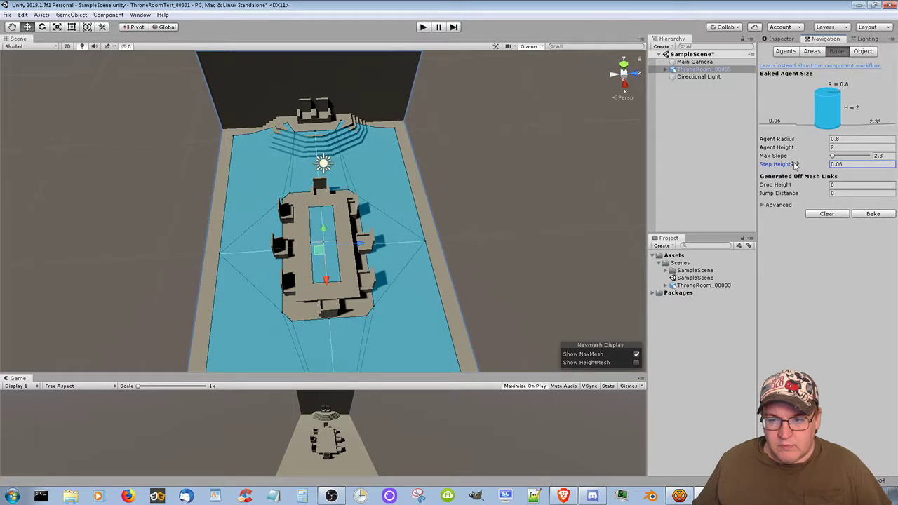
click(872, 217)
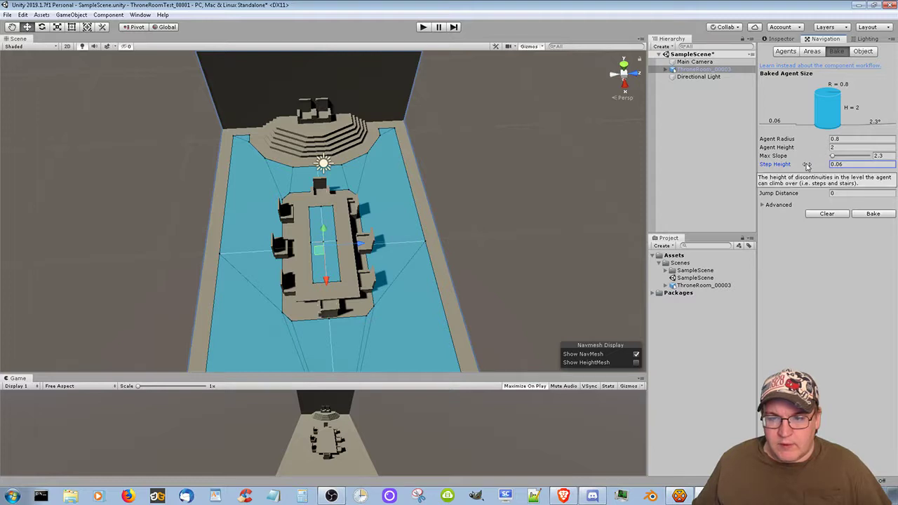
drag(804, 166, 806, 166)
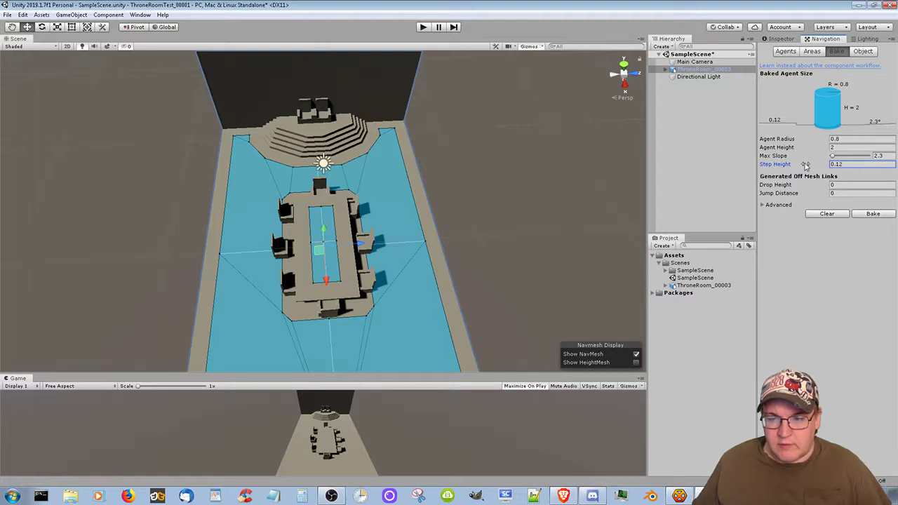
click(875, 215)
click(875, 215)
Rebake the navmesh with the agent's step height raised to 0.92 and again with 1.01.
drag(794, 167, 812, 166)
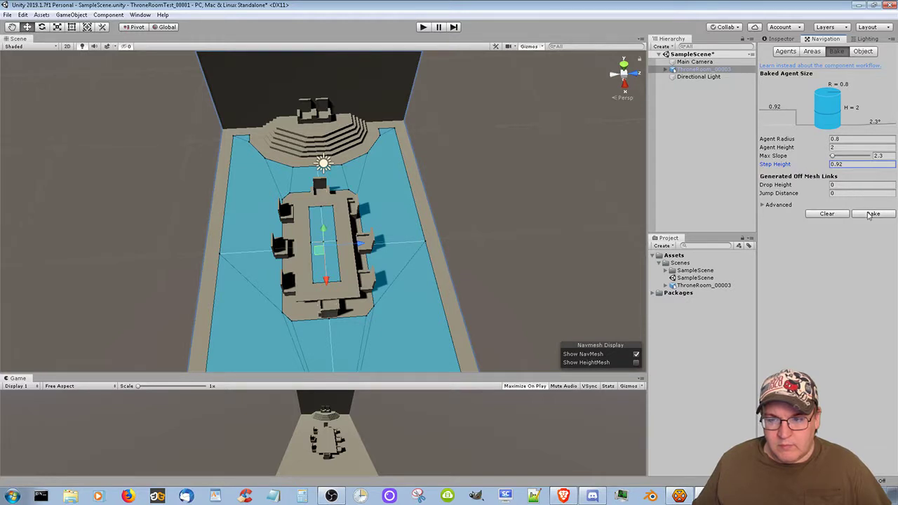
click(870, 214)
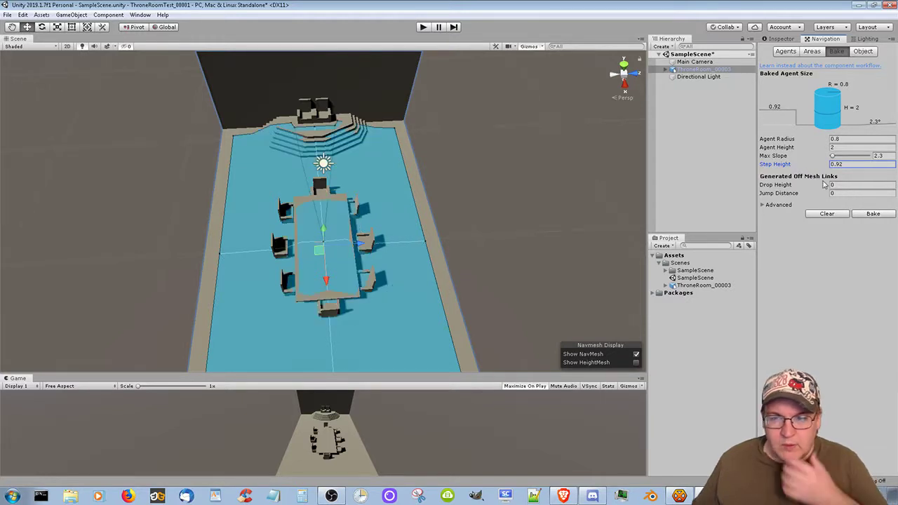
drag(803, 166, 806, 166)
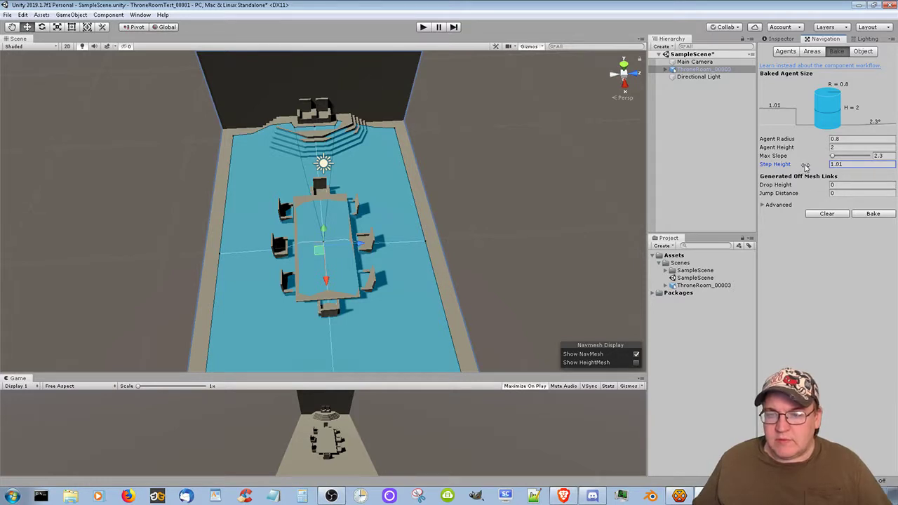
click(867, 214)
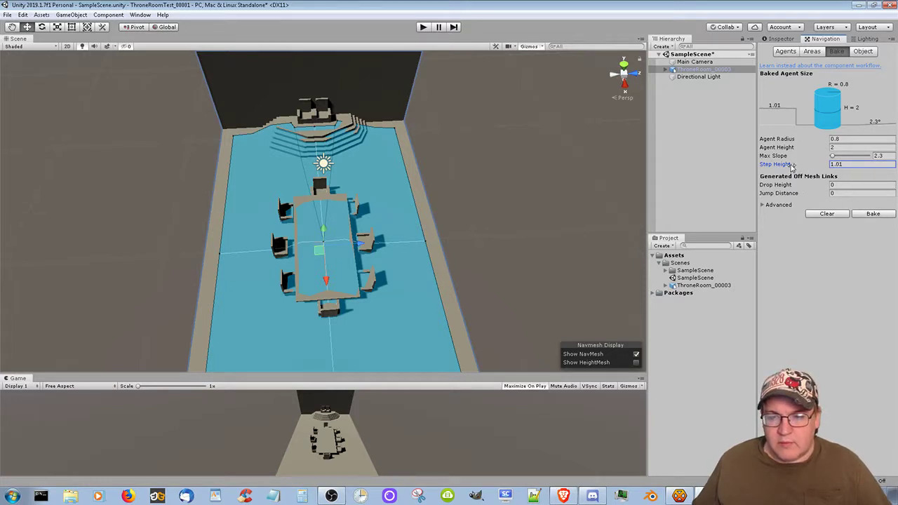
Try a step height of 1.95 in a navmesh bake, and rebake it with the value reduced to 0.92.
drag(792, 166, 808, 168)
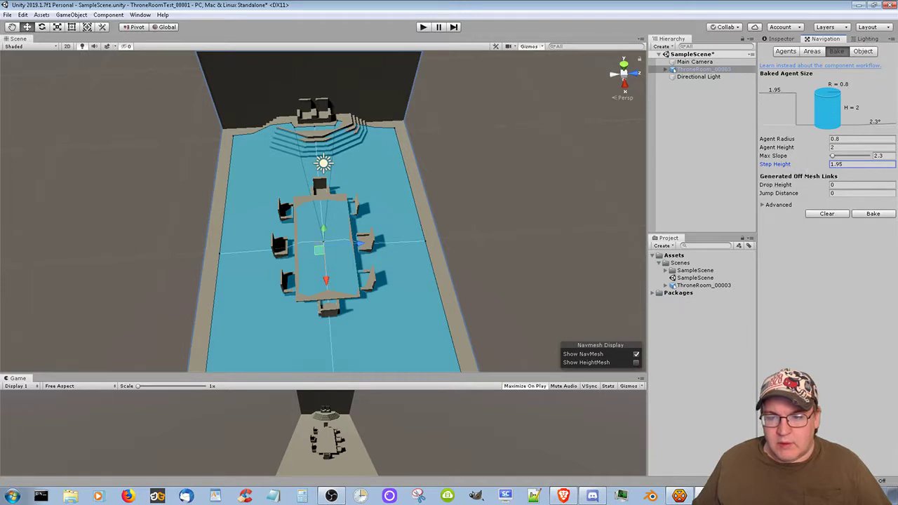
click(874, 215)
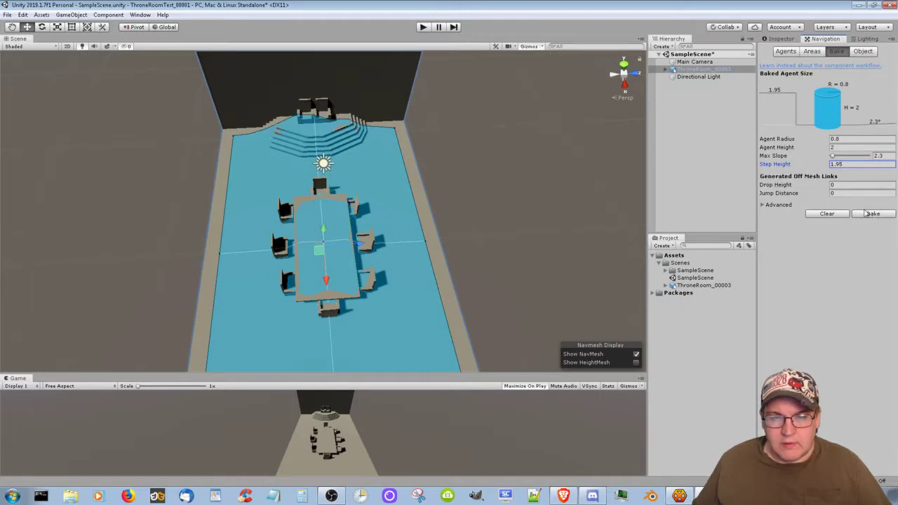
drag(801, 165, 786, 169)
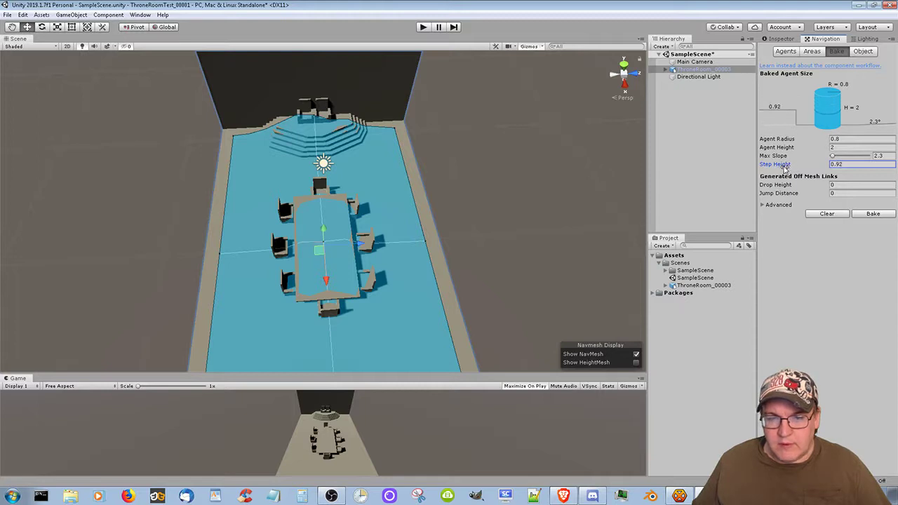
click(875, 216)
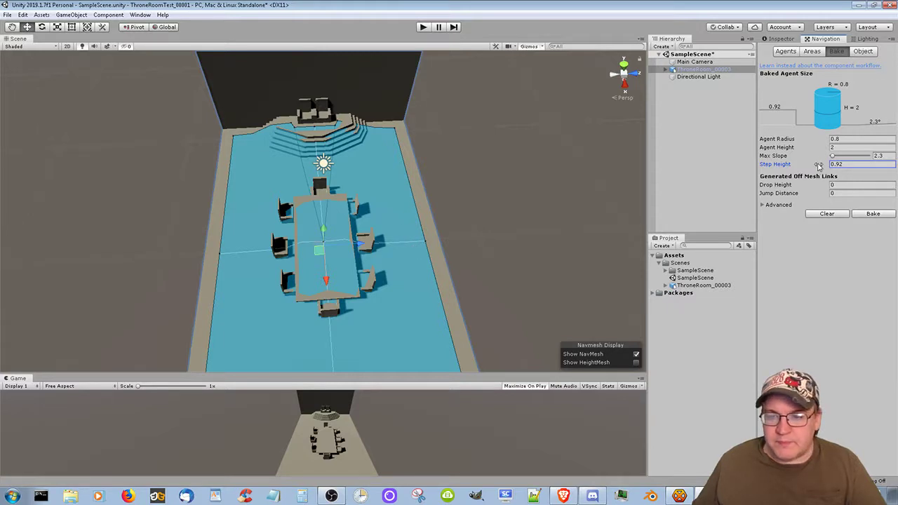
Set the agent's step height to 1.07, clear the existing navmesh and bake a new one.
drag(819, 166, 811, 167)
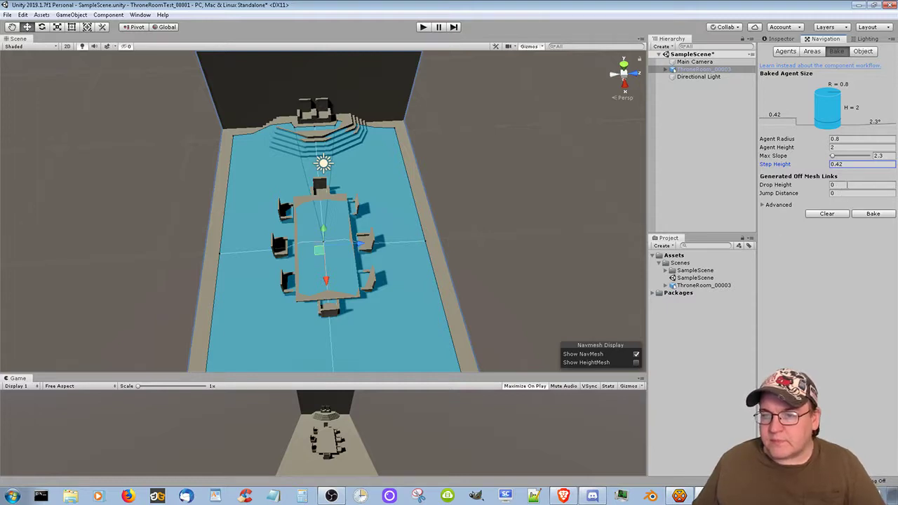
mouse_move(798, 166)
mouse_down()
mouse_move(826, 165)
mouse_move(793, 166)
mouse_move(808, 164)
mouse_up()
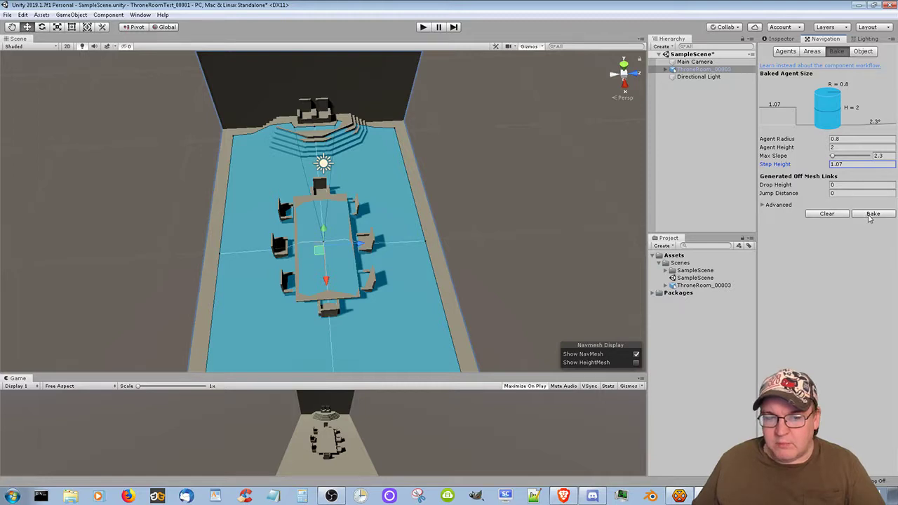
click(828, 214)
click(873, 214)
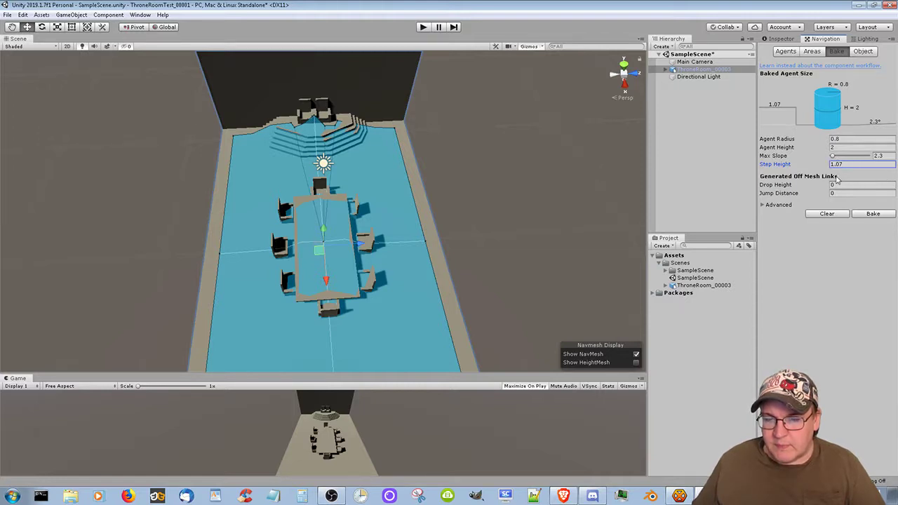
Lower the agent's step height to 0.26 and rebake the navmesh.
mouse_move(813, 169)
drag(811, 166, 797, 166)
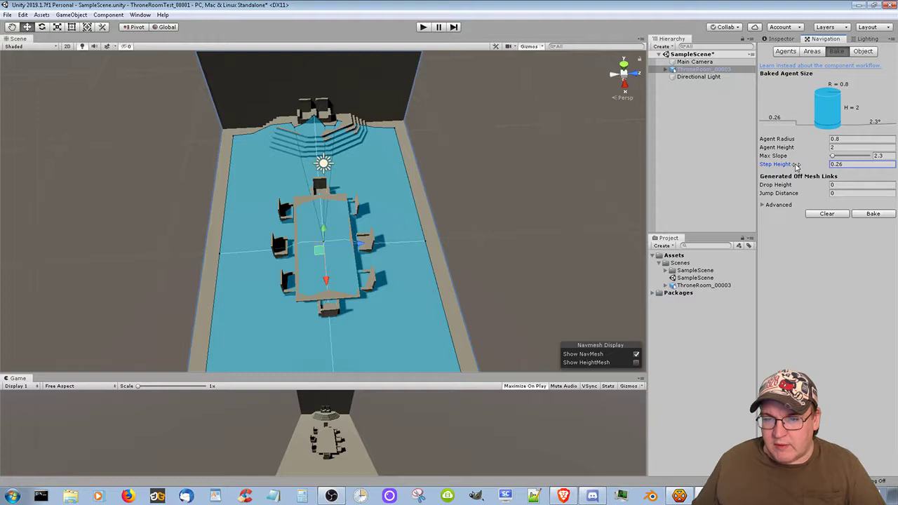
click(869, 214)
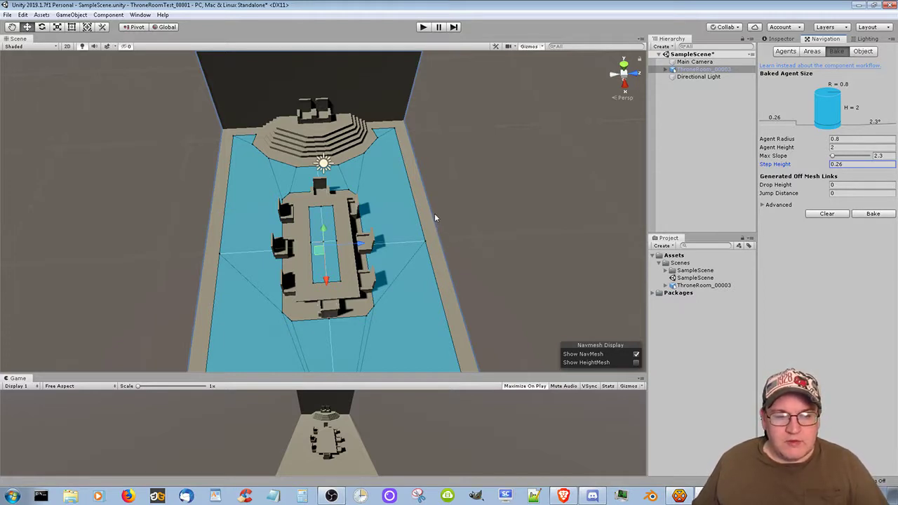
Set the navigation area of the throne room's Table object to Not Walkable.
click(862, 52)
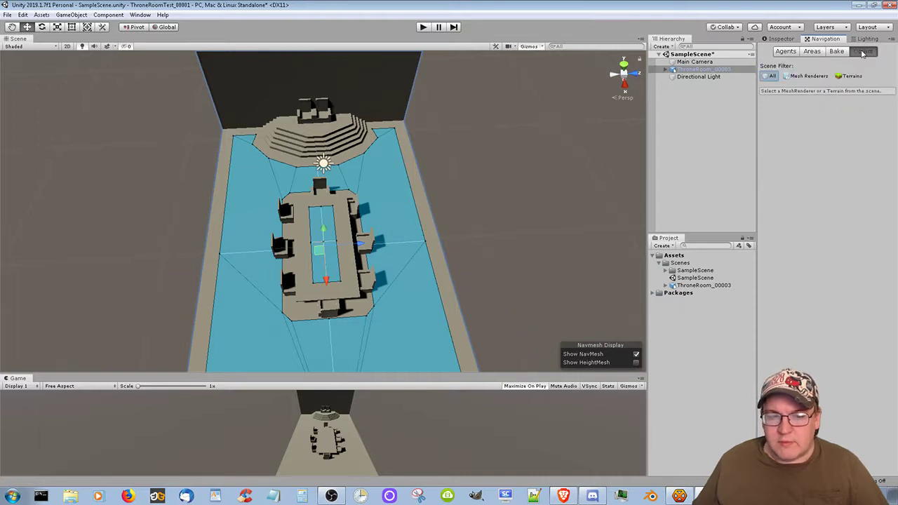
click(298, 241)
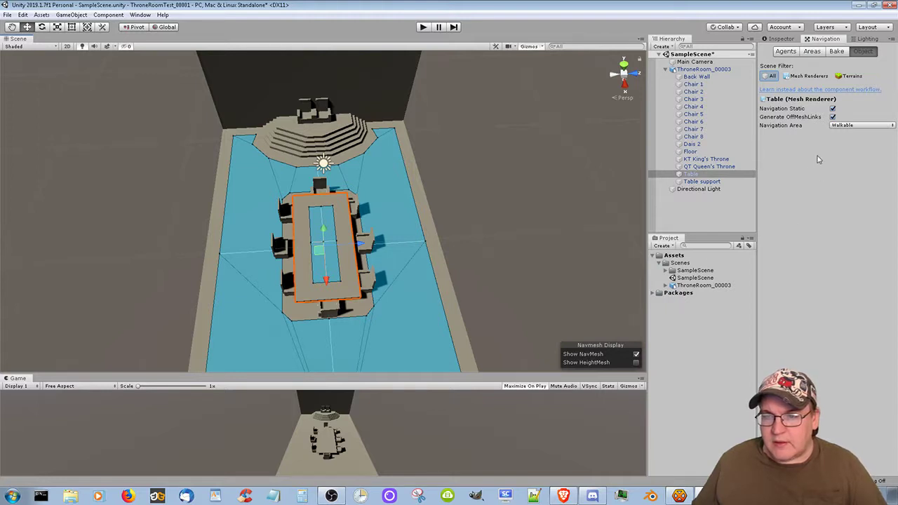
click(856, 125)
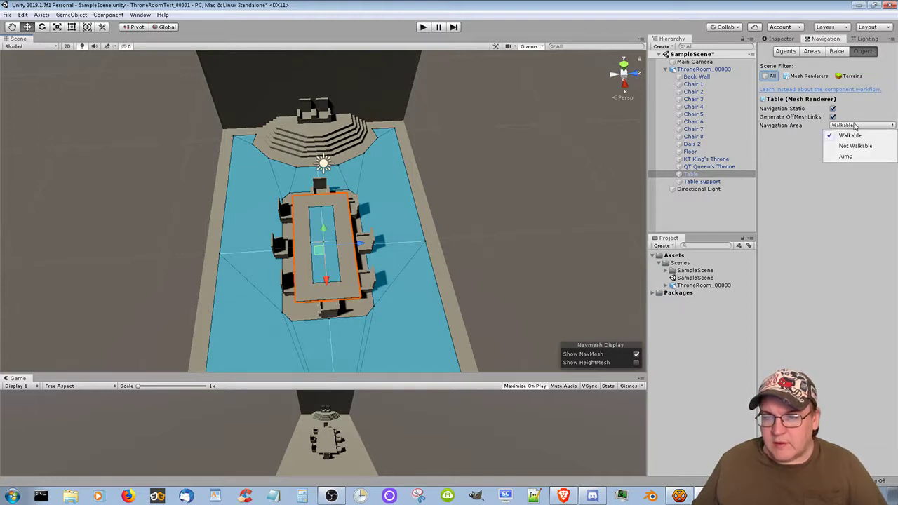
click(855, 146)
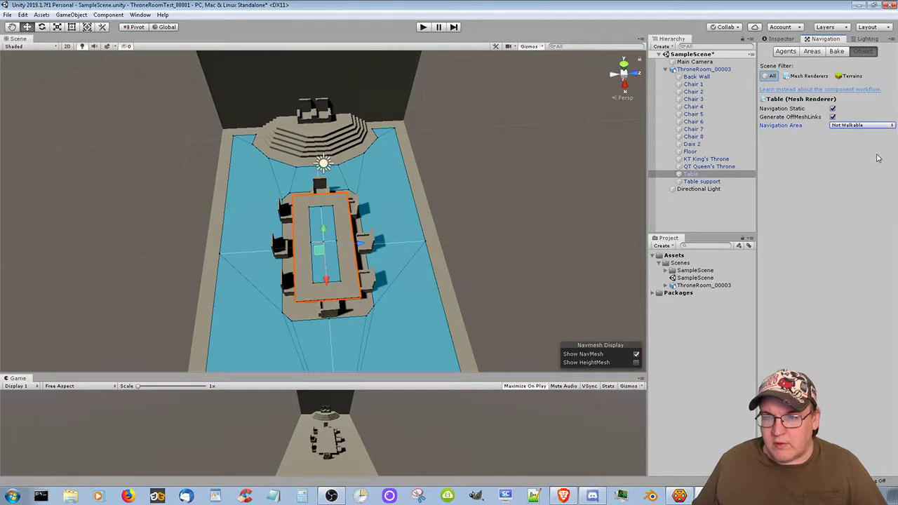
Rebake the navmesh to apply the Table's Not Walkable area.
click(839, 53)
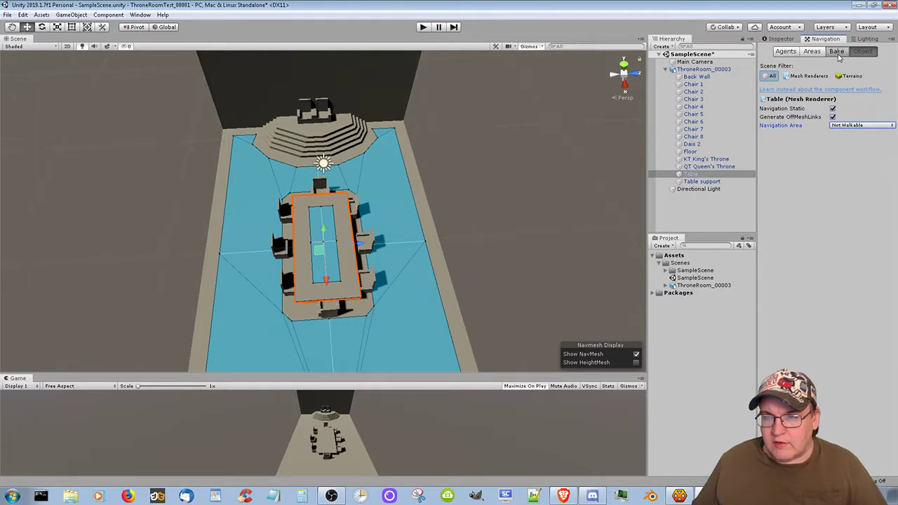
click(871, 214)
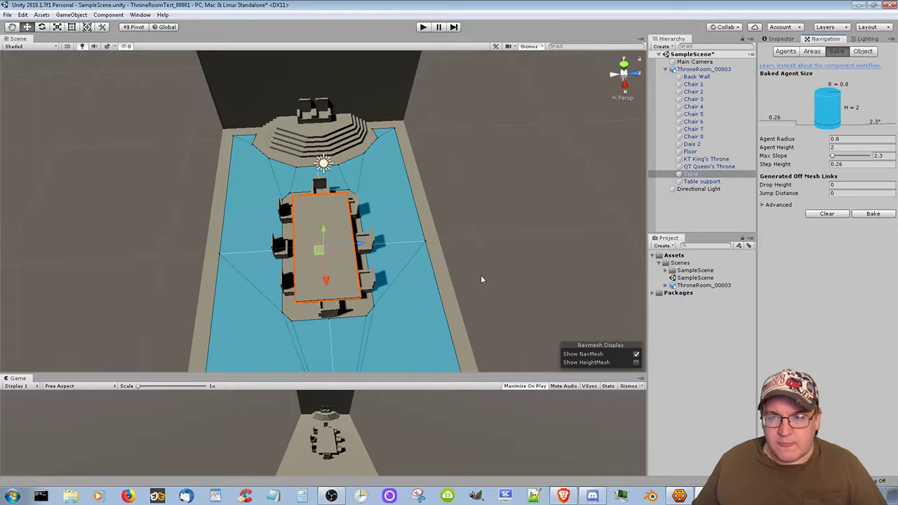
Check the navigation settings of the Dais 2 object and examine the navmesh around its steps up close.
click(334, 140)
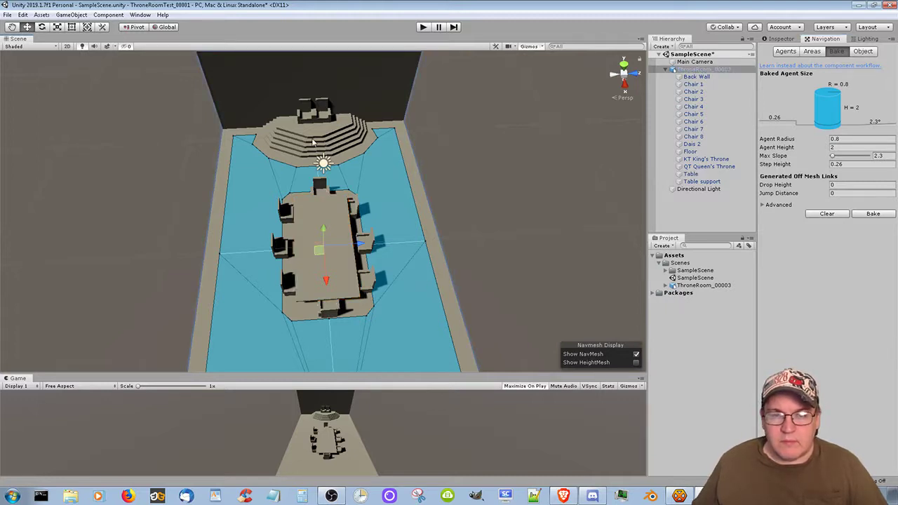
click(314, 143)
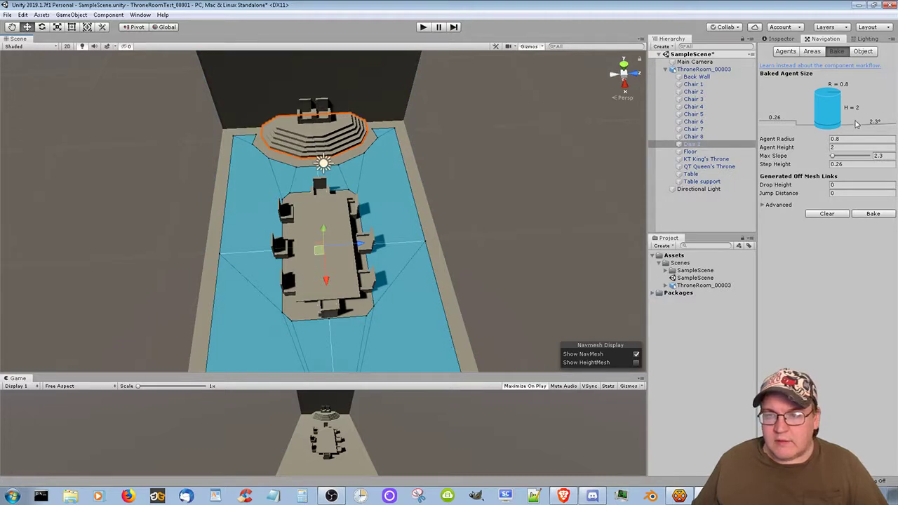
click(862, 52)
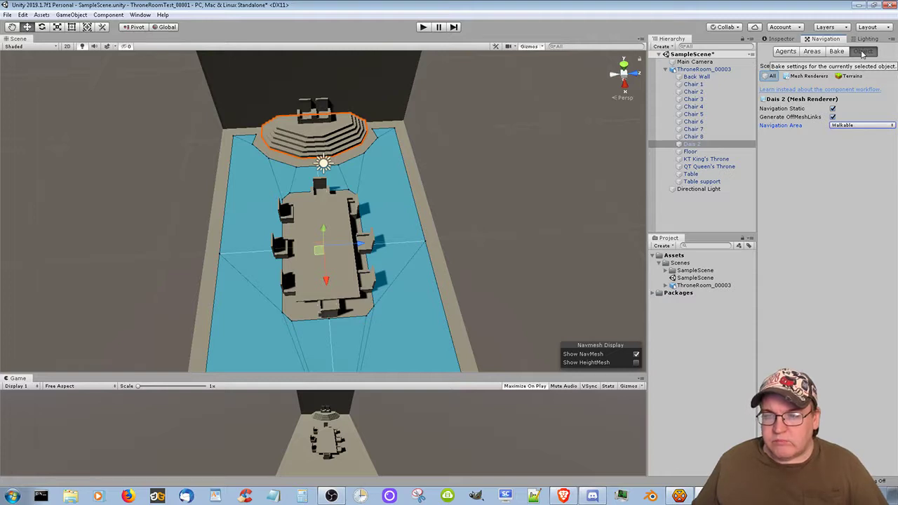
click(836, 53)
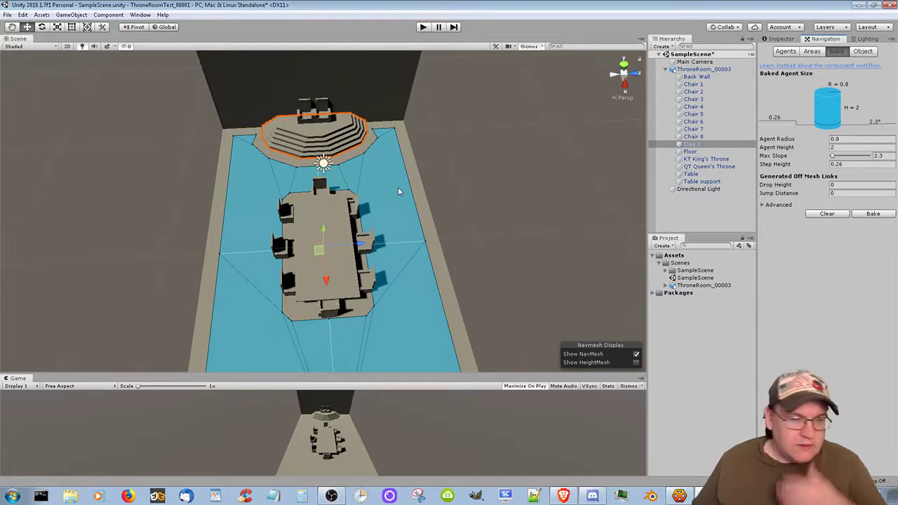
scroll(398, 192, up, 3)
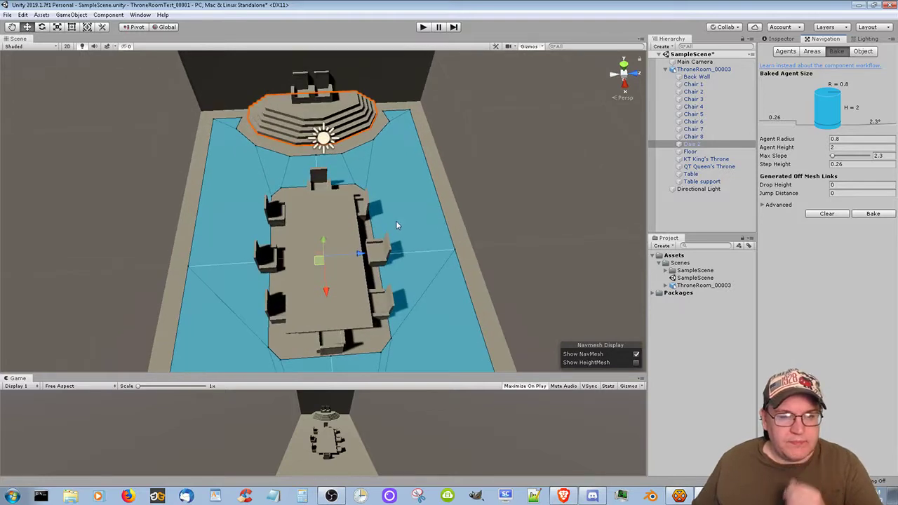
scroll(404, 226, up, 2)
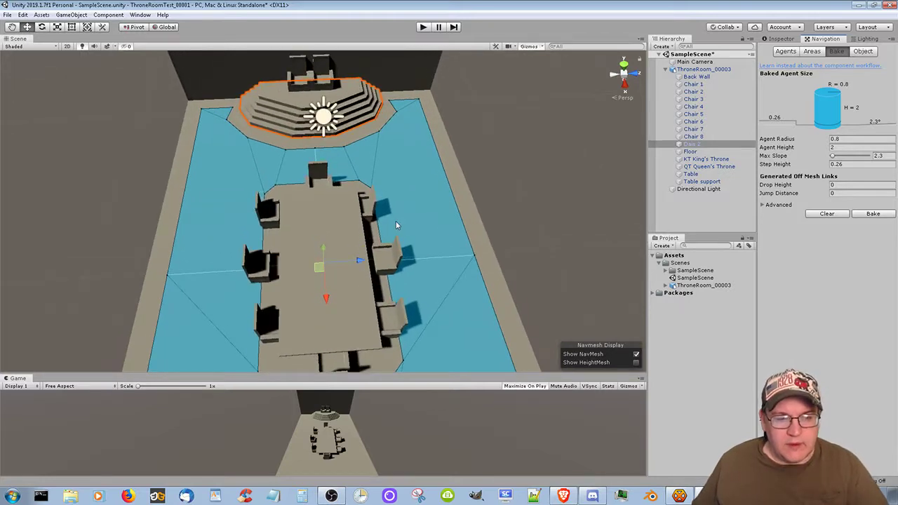
scroll(411, 226, up, 1)
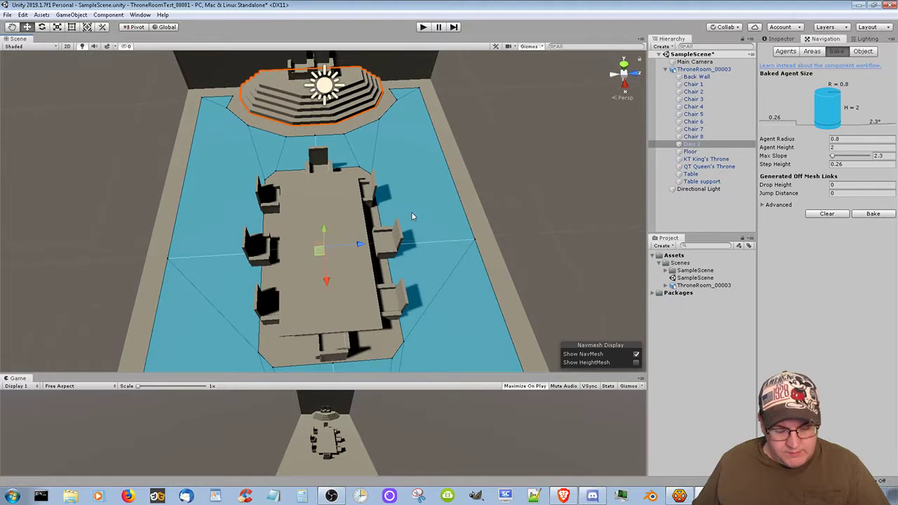
alt+drag(419, 220, 403, 231)
scroll(403, 231, up, 5)
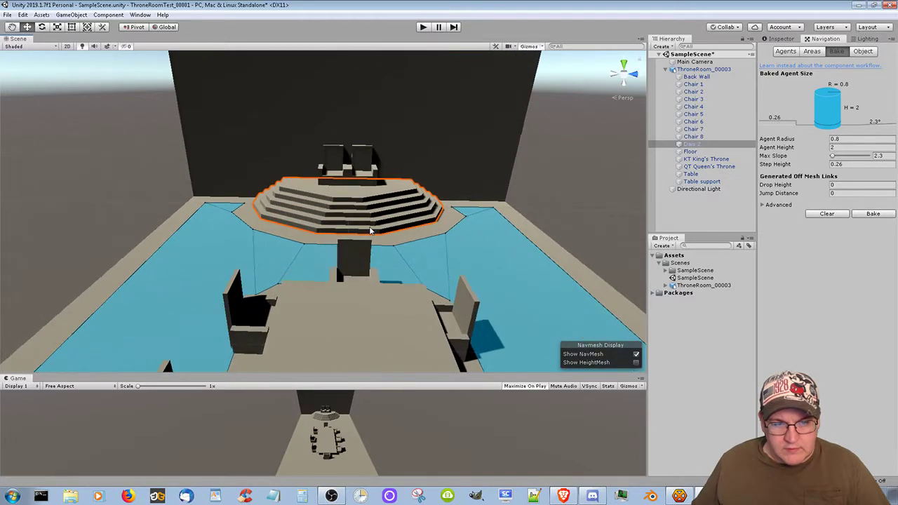
scroll(371, 231, up, 6)
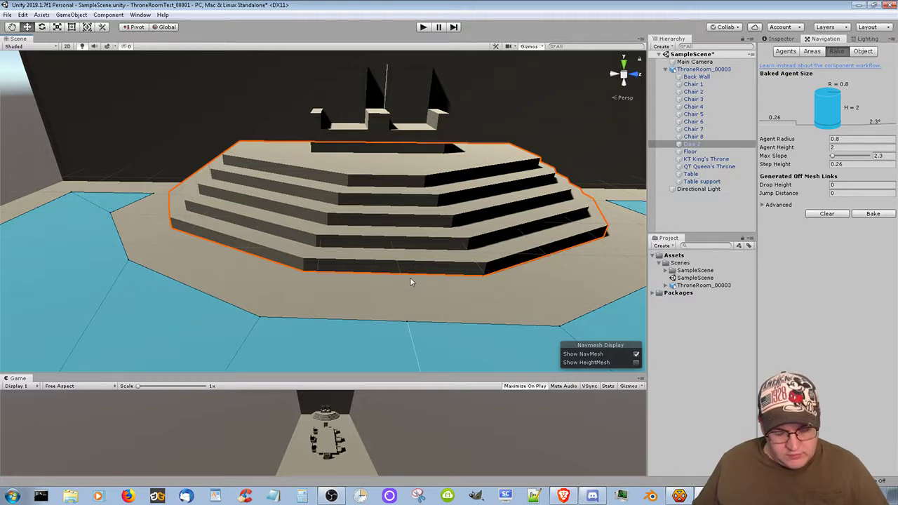
Save the Unity scene, and switch to Blender to open the recent file ThroneRoom_00003.blend.
key(ctrl+s)
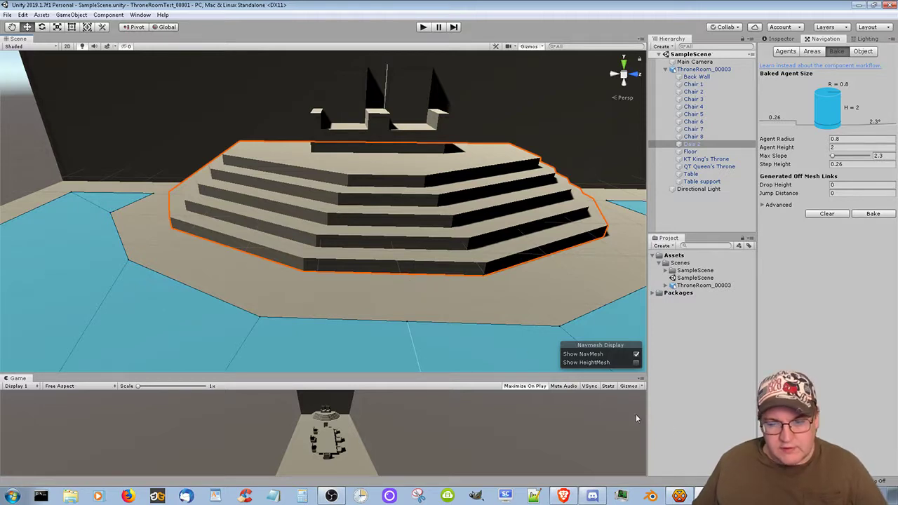
click(651, 496)
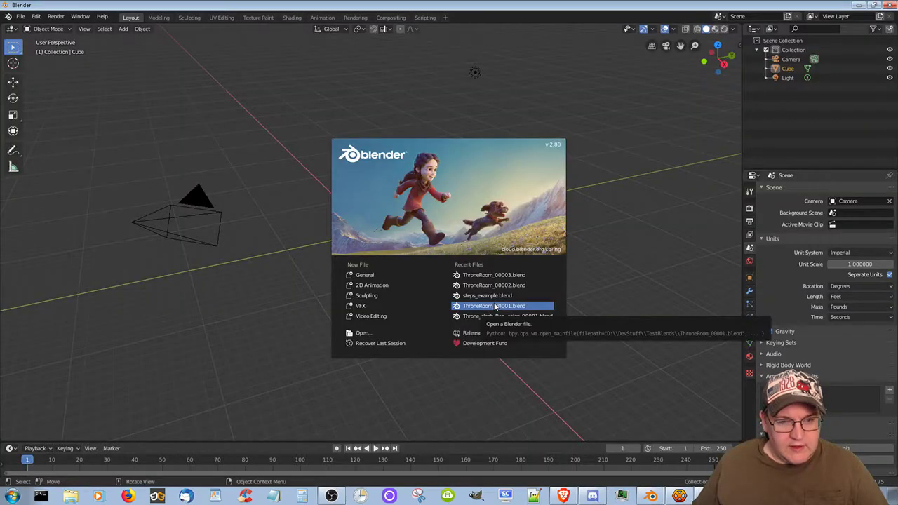
click(499, 275)
middle_drag(499, 276, 470, 351)
scroll(481, 338, down, 3)
scroll(469, 351, down, 5)
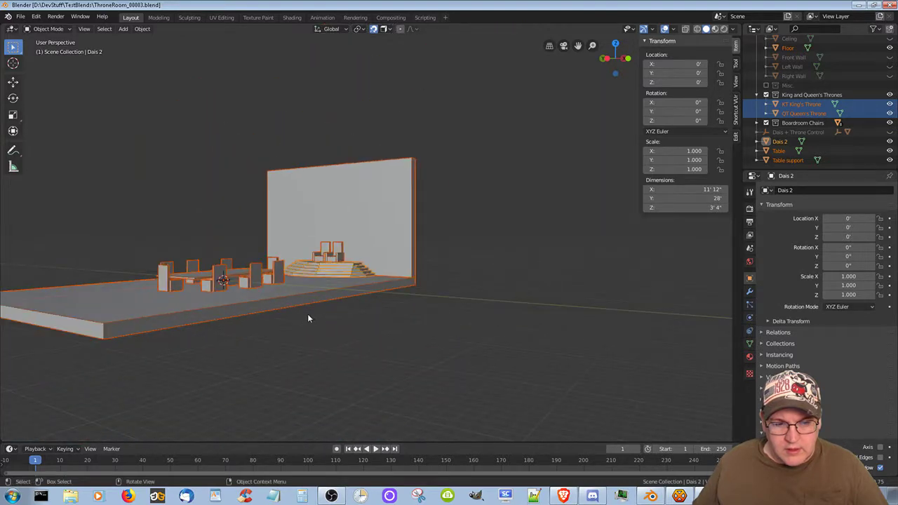
Select the Table object in the throne room model.
scroll(313, 317, up, 4)
middle_drag(309, 322, 325, 344)
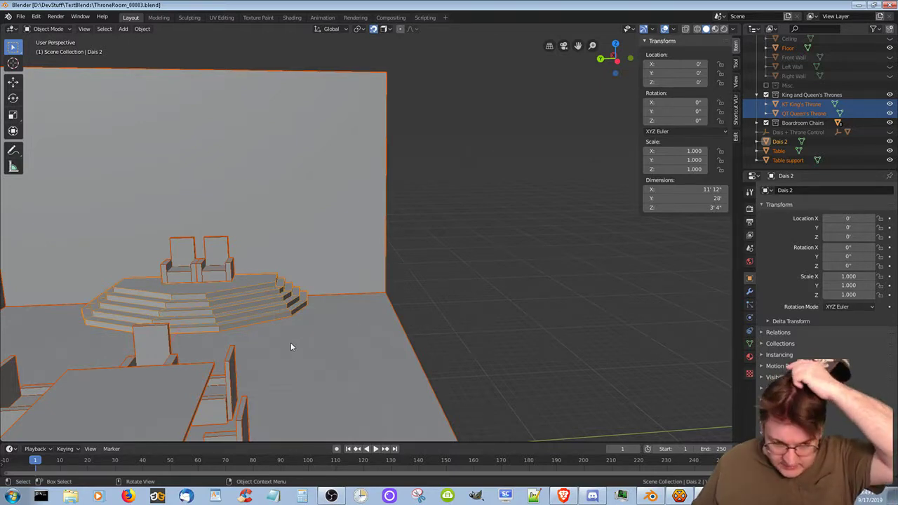
scroll(293, 344, down, 4)
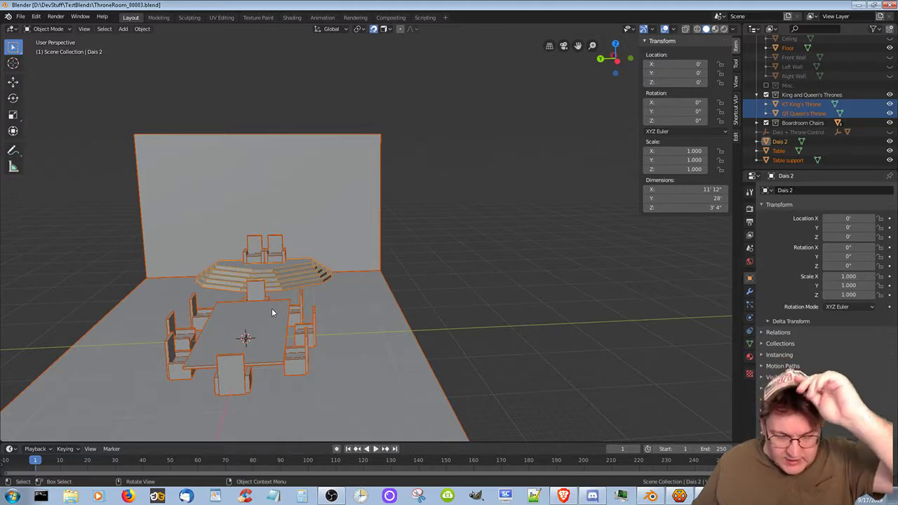
mouse_move(284, 364)
middle_down()
mouse_move(288, 337)
mouse_move(277, 344)
mouse_move(287, 362)
middle_up()
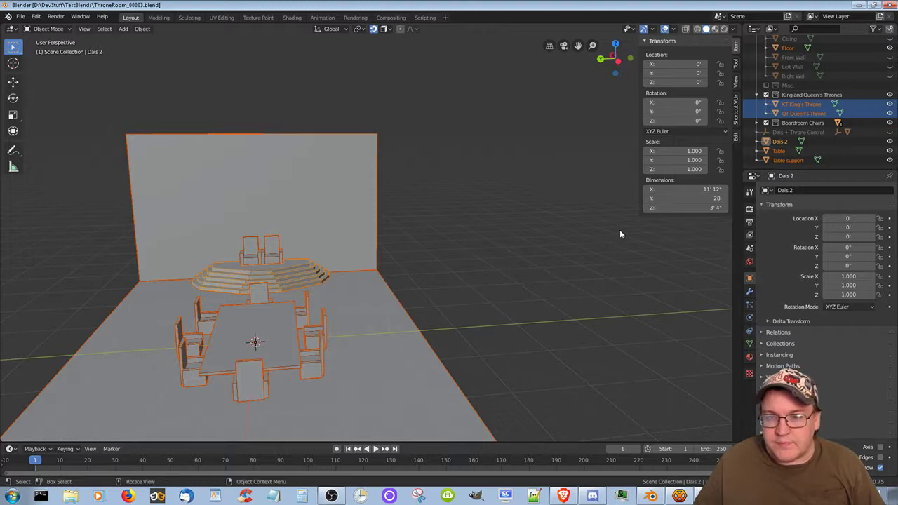
click(254, 344)
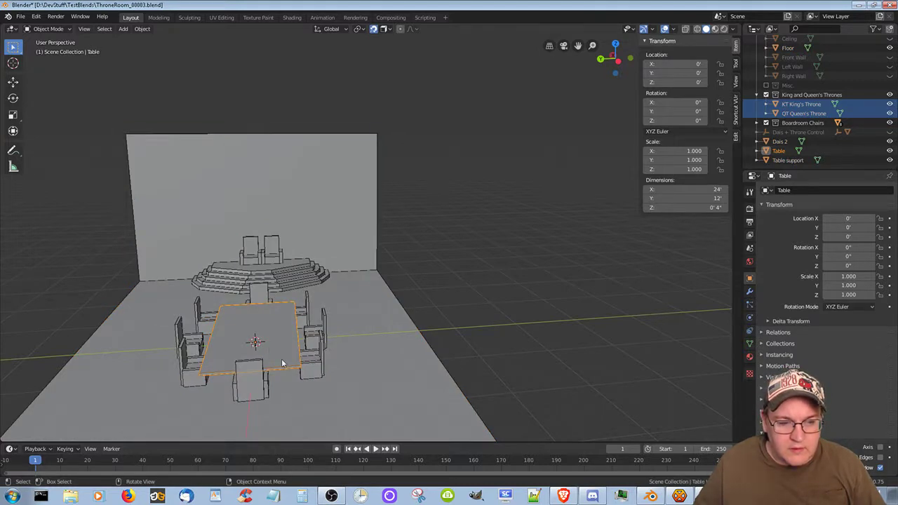
click(284, 391)
shift+click(264, 348)
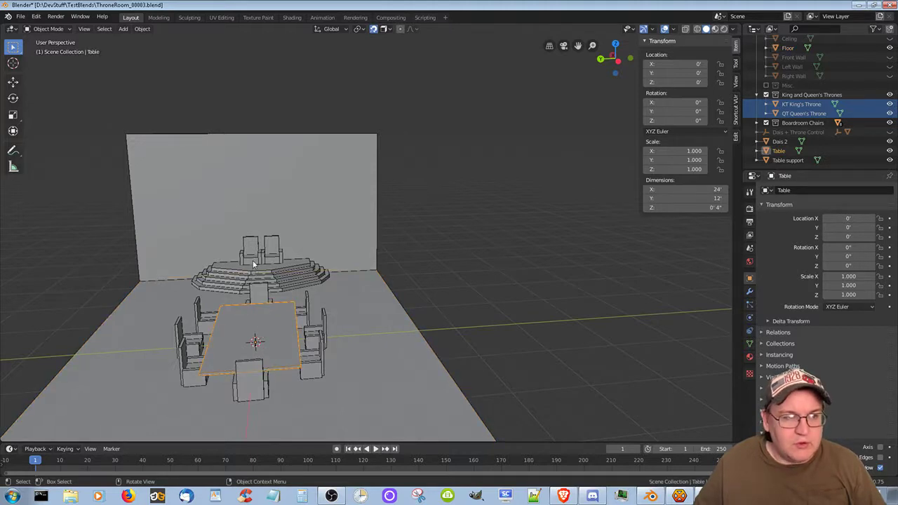
Activate the Cursor tool and place the 3D cursor on the tabletop, moving it towards the table's dais end.
click(12, 63)
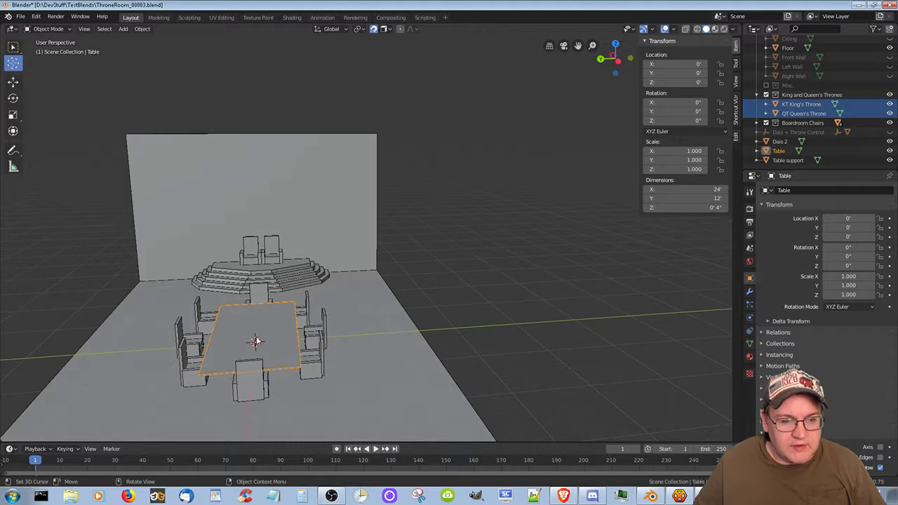
click(254, 321)
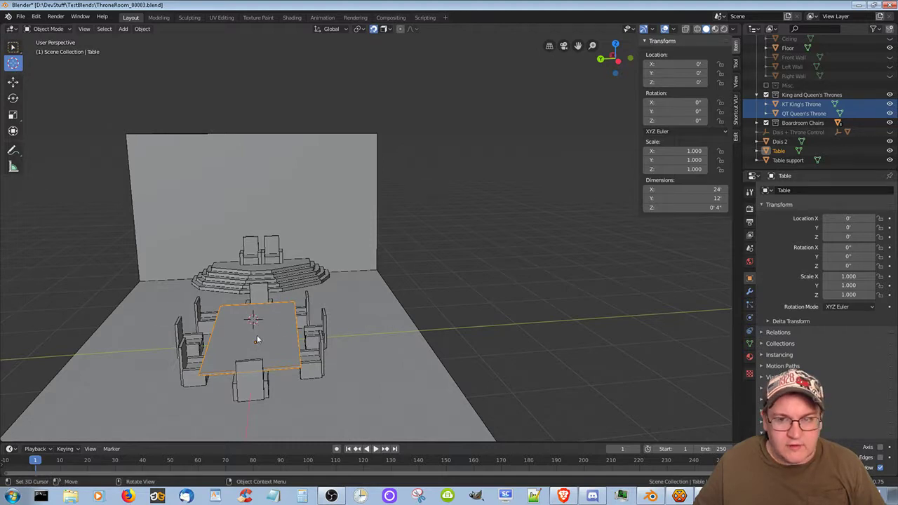
drag(258, 347, 256, 325)
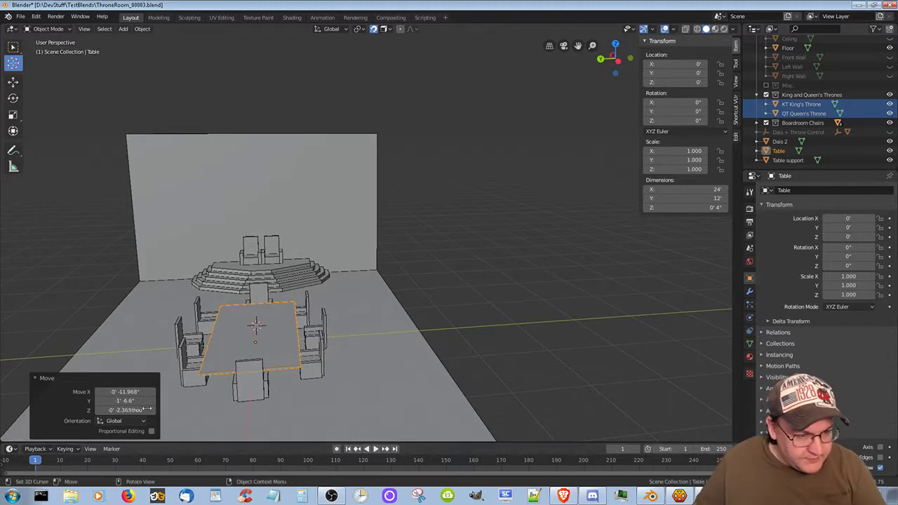
click(250, 301)
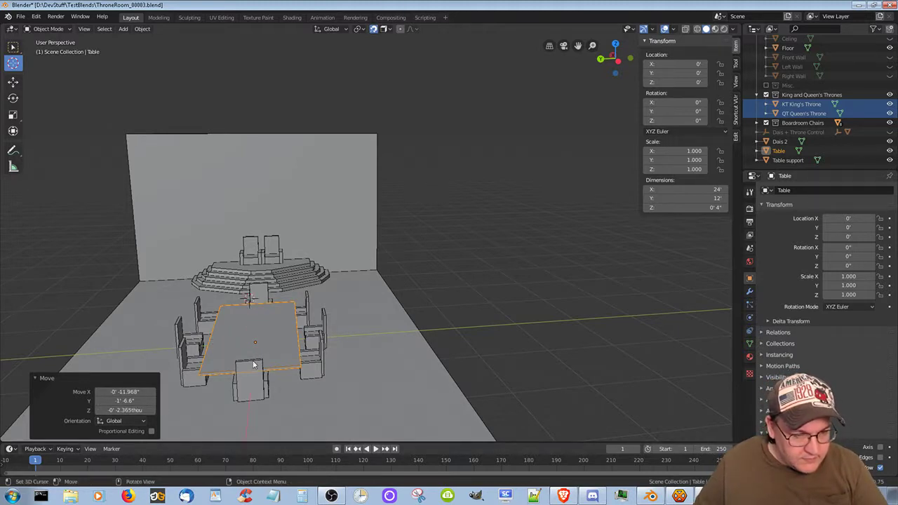
Set the X and Y values of the last Move operation to 0.
click(124, 392)
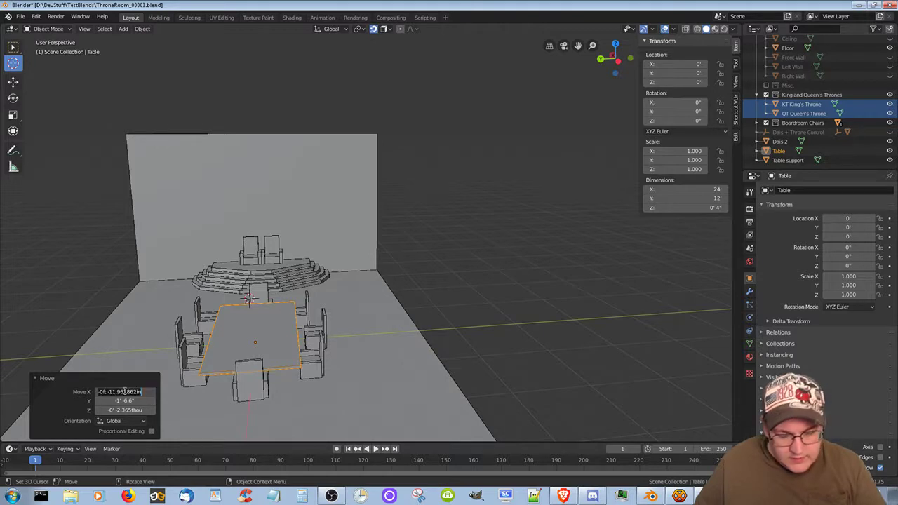
text(0)
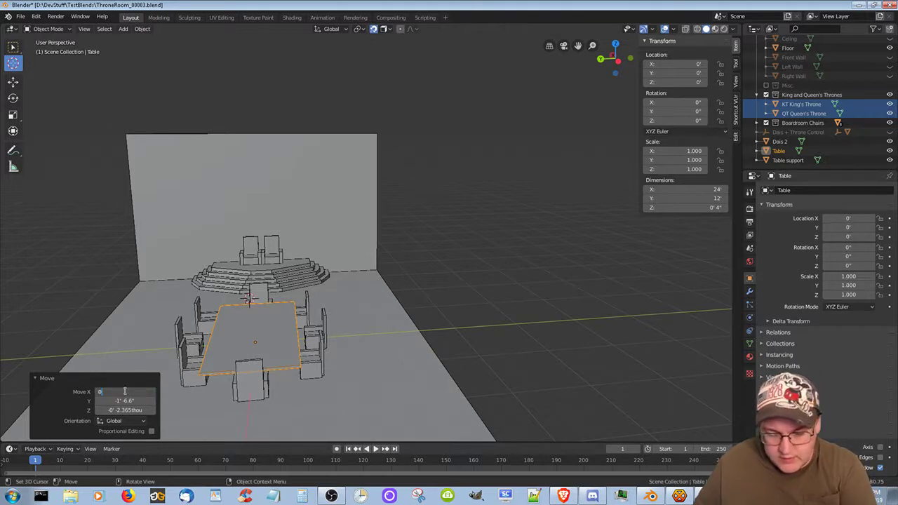
key(Return)
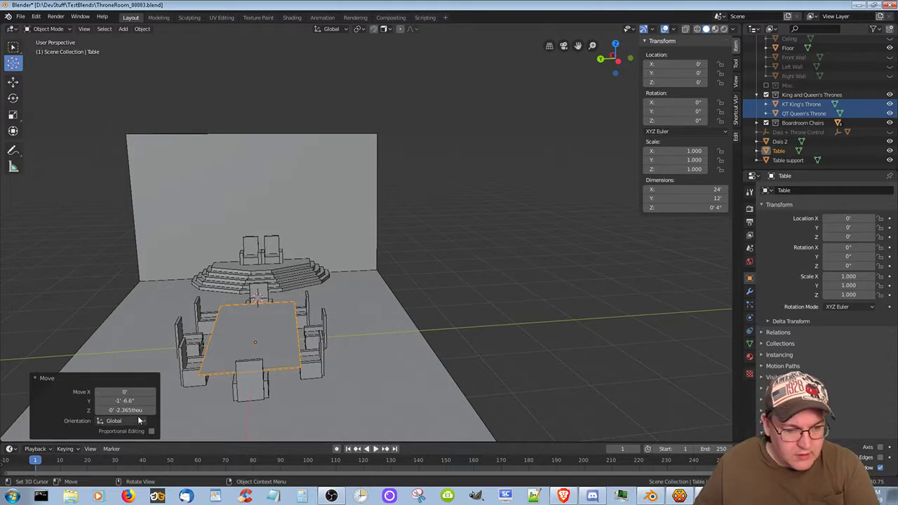
click(131, 401)
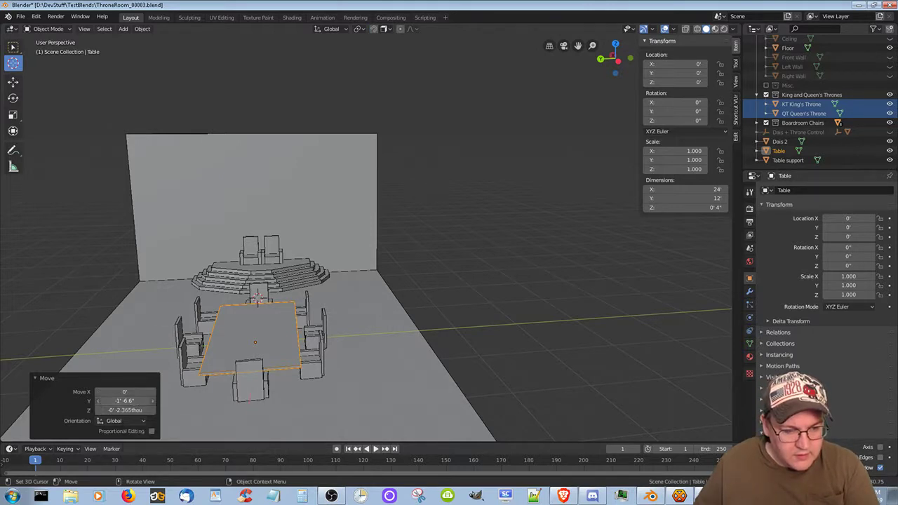
text(0)
key(Return)
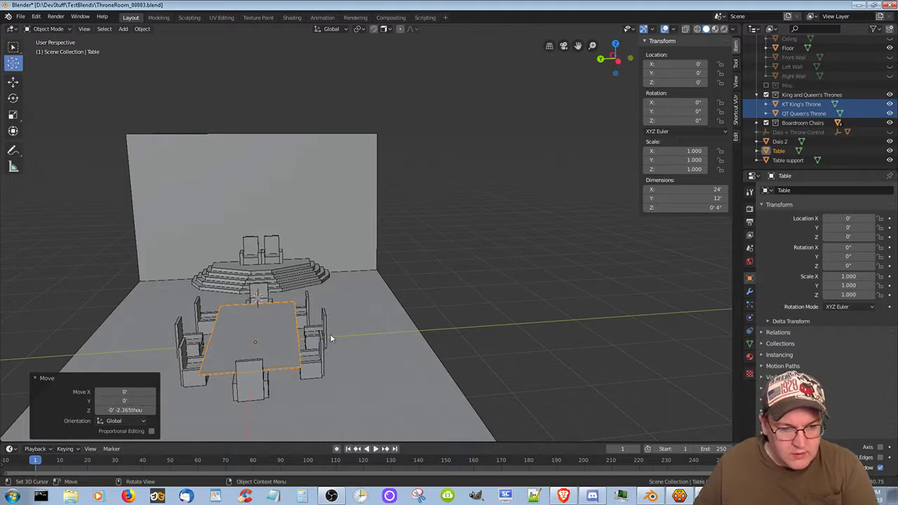
Set the last Move operation to X 0' 8" and Y 0, and bring the 3D cursor back onto the table.
middle_drag(323, 351, 209, 344)
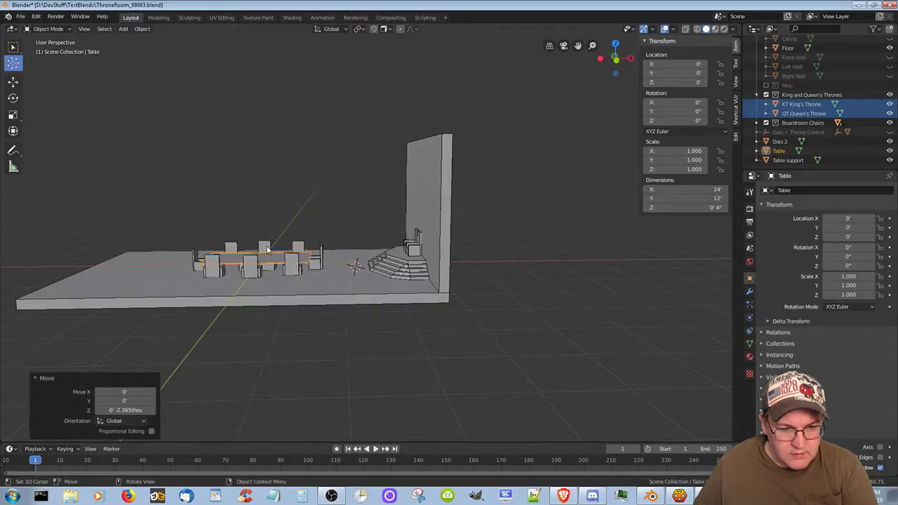
drag(132, 405, 160, 405)
click(125, 402)
text(4ft 9in)
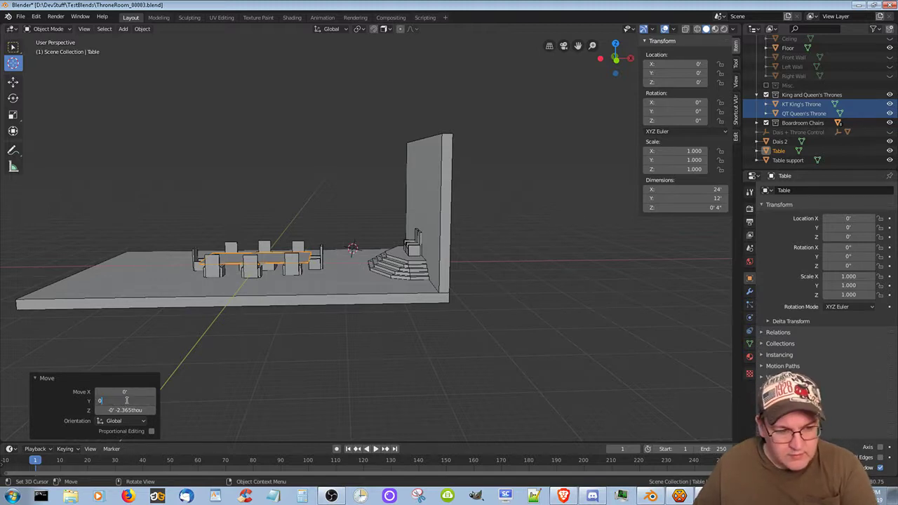
key(Escape)
drag(353, 249, 508, 247)
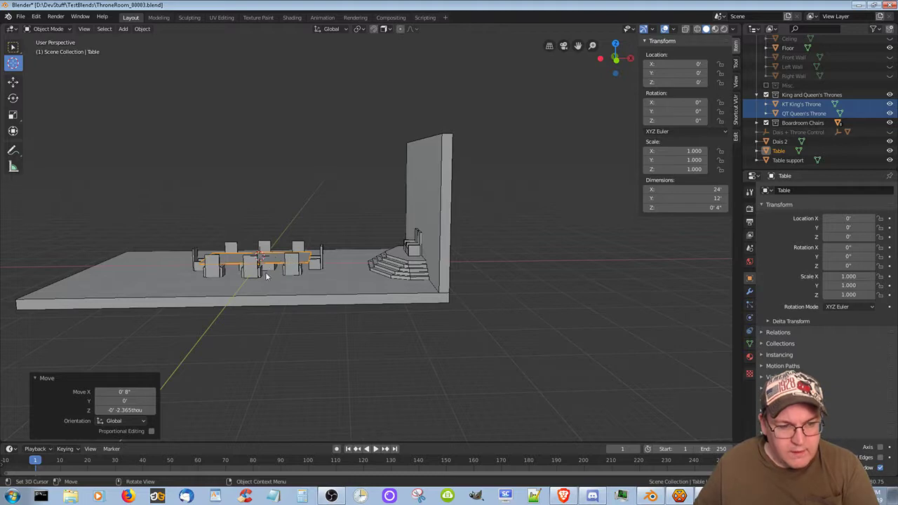
Reposition the 3D cursor on the tabletop near the table's centre.
middle_drag(201, 315, 311, 306)
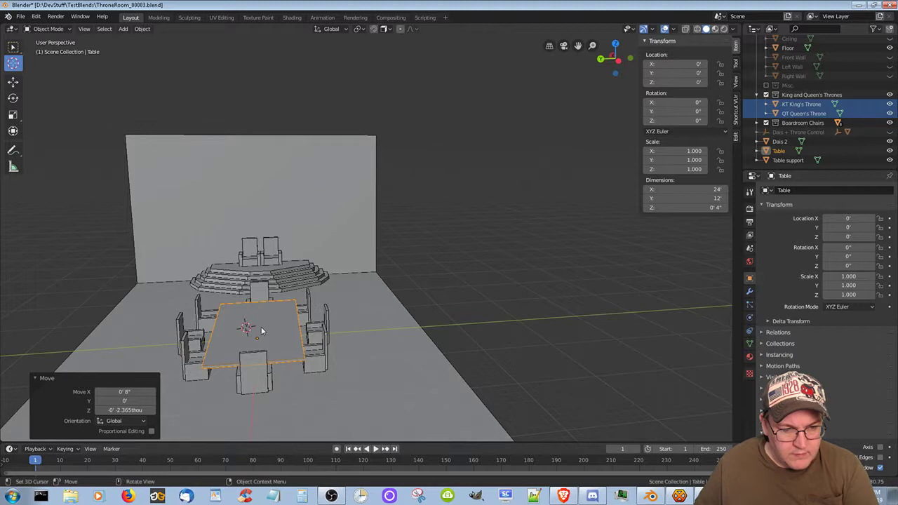
middle_drag(260, 335, 242, 348)
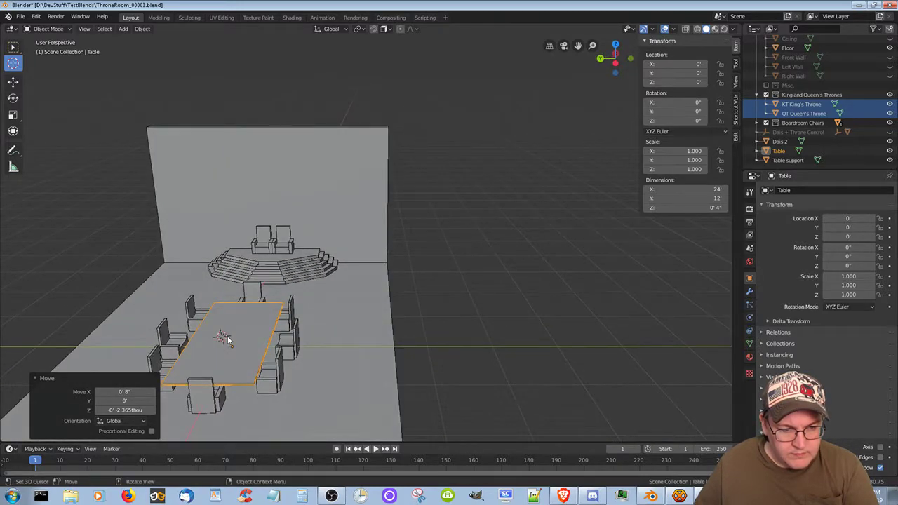
shift+right_click(229, 336)
shift+right_click(235, 339)
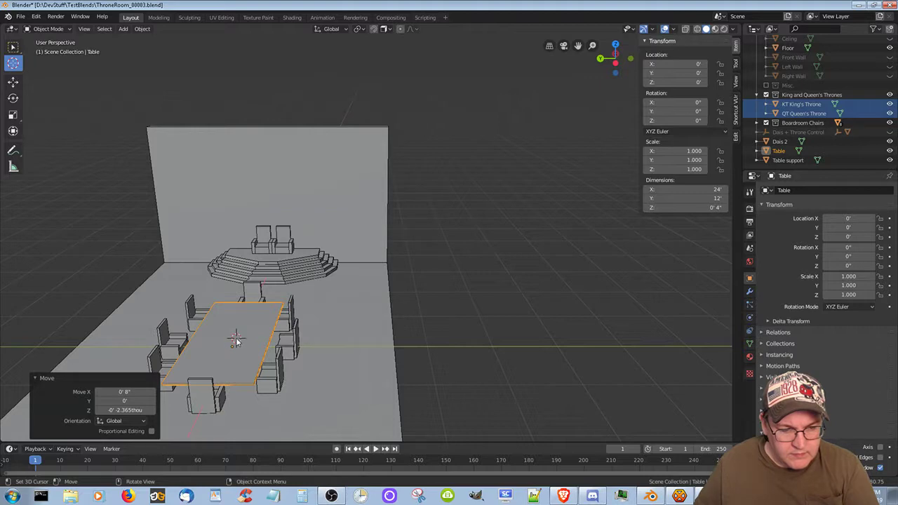
shift+right_click(237, 333)
middle_drag(238, 356, 273, 338)
shift+right_click(251, 314)
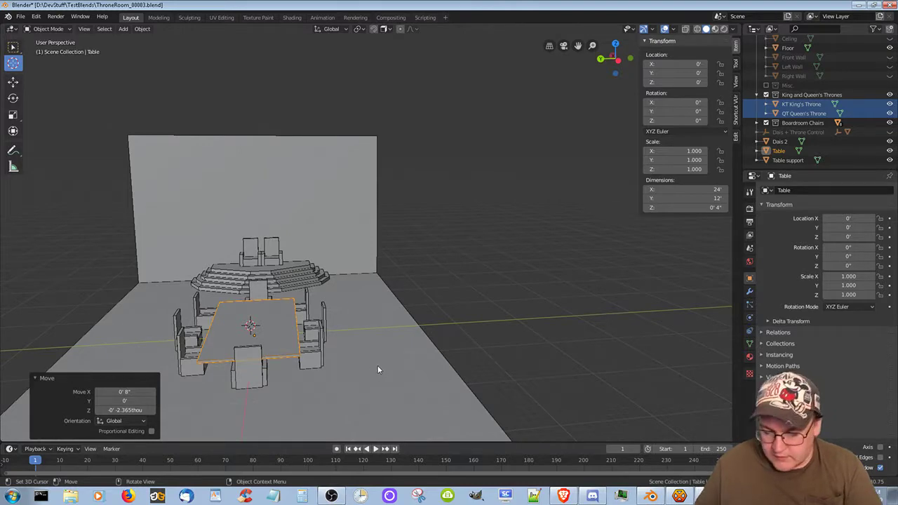
Snap the 3D cursor to the selected table, working from the top view.
key(KP_7)
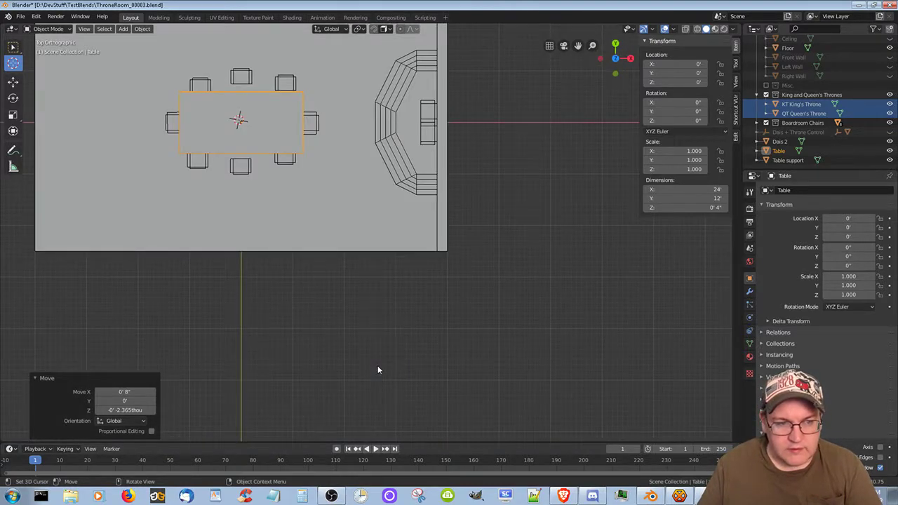
right_click(240, 123)
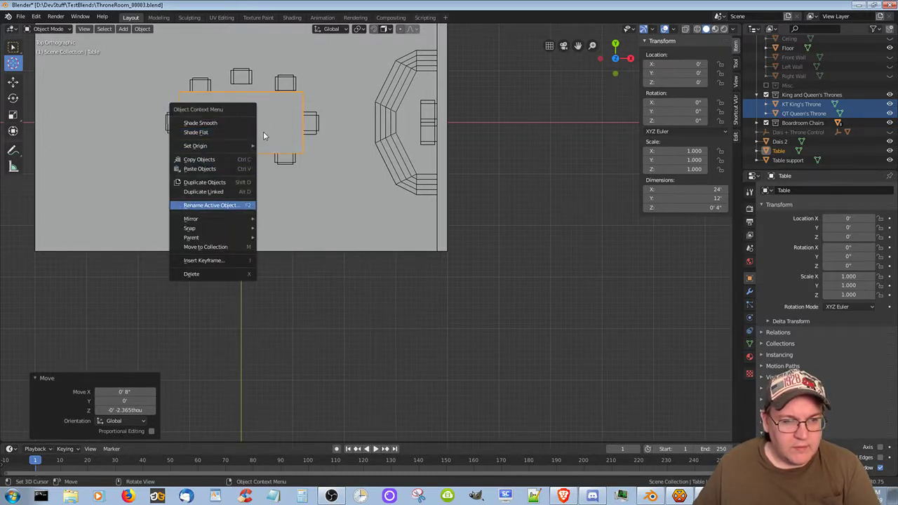
mouse_move(219, 227)
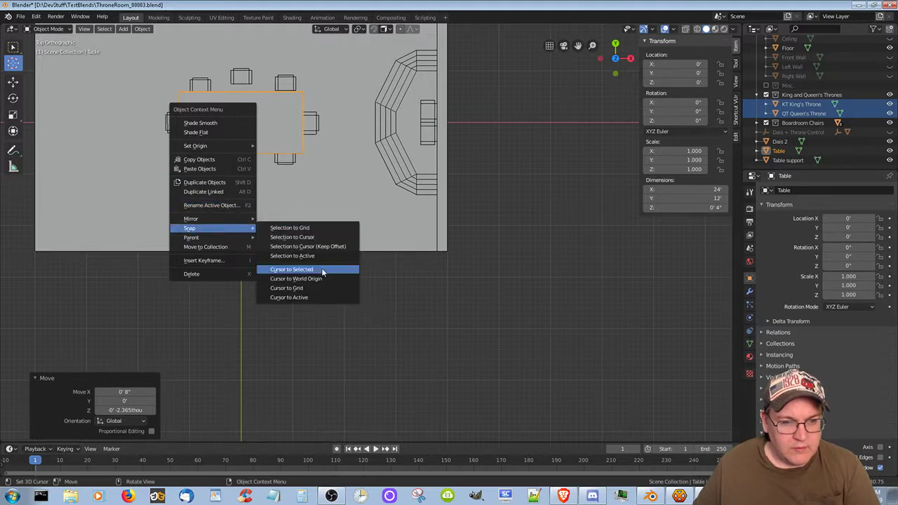
click(330, 271)
right_click(208, 213)
mouse_move(218, 221)
click(245, 220)
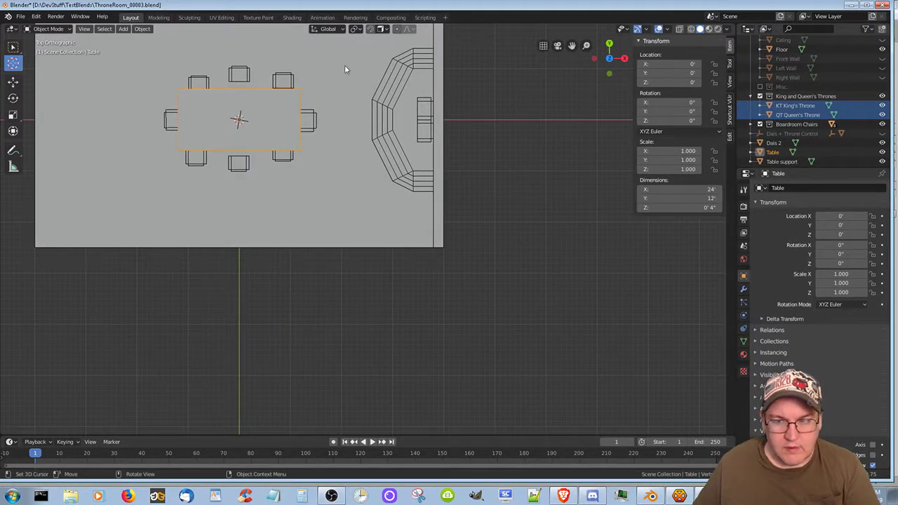
Try raising the table by about 9.3 inches with the Move tool, and undo the move.
middle_drag(396, 210, 447, 176)
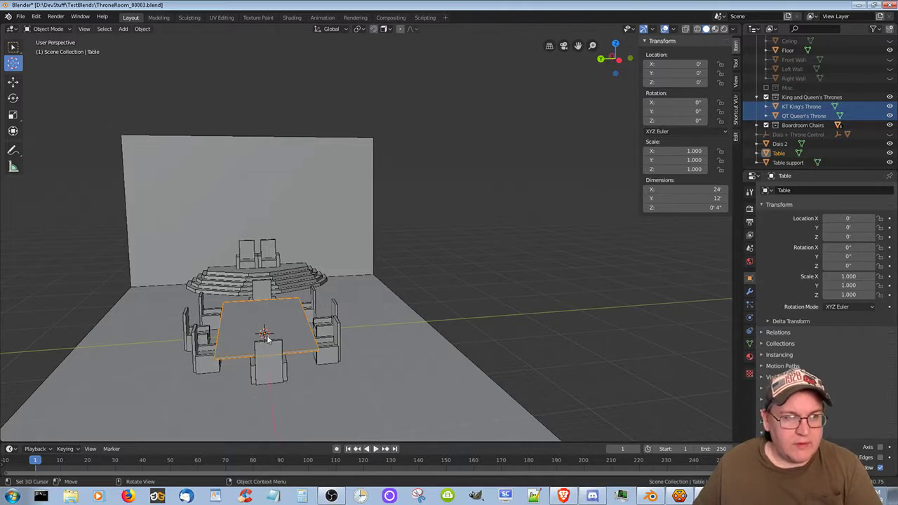
click(14, 83)
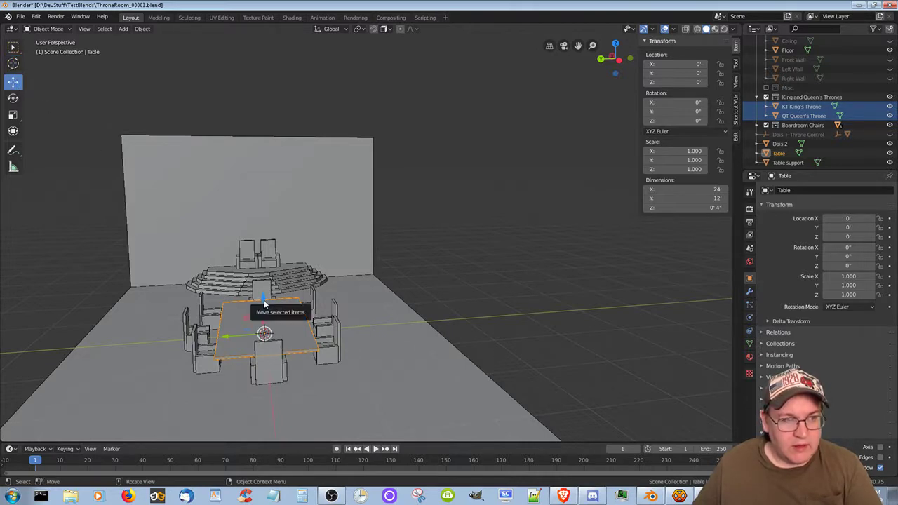
drag(265, 301, 267, 290)
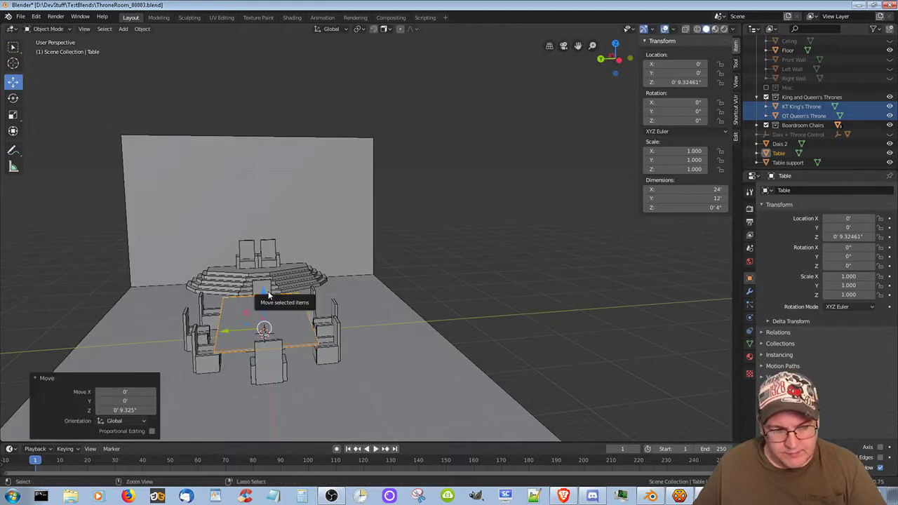
key(ctrl+z)
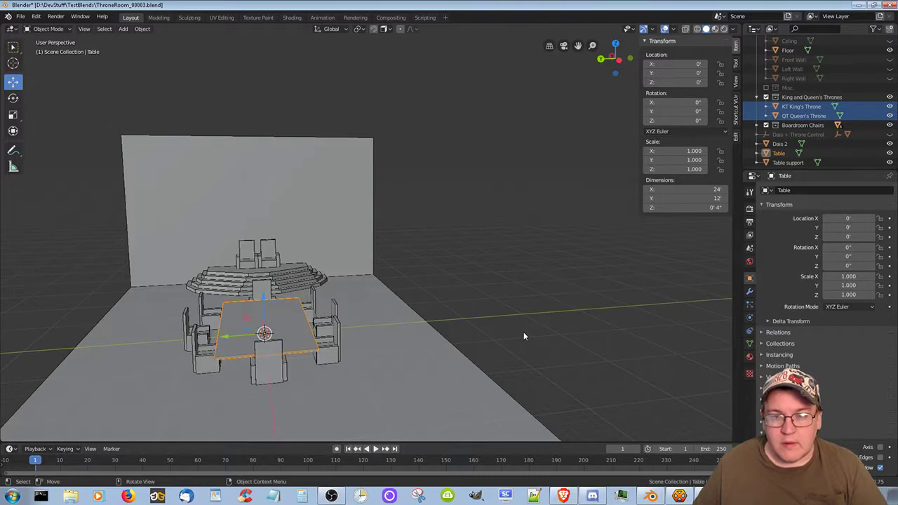
Activate the Cursor tool and set the 3D cursor's X, Y and Z rotation to 0.
click(13, 64)
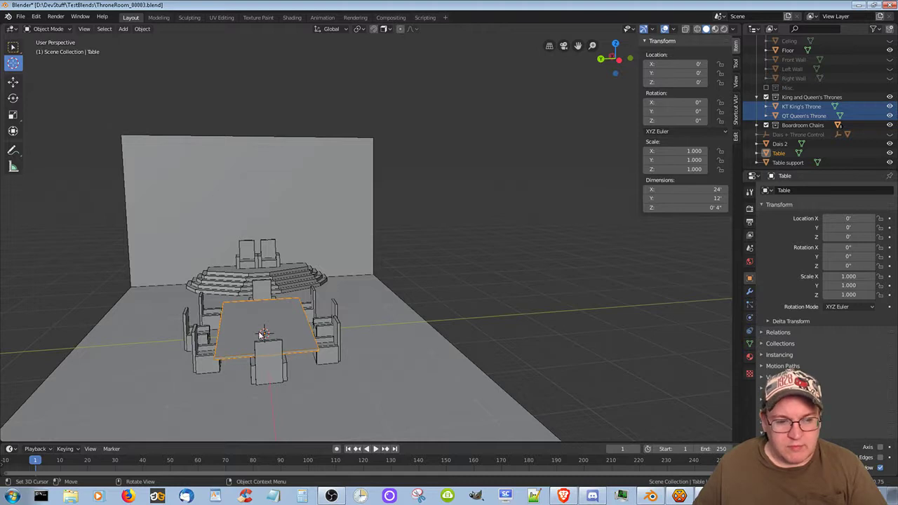
click(736, 63)
click(737, 80)
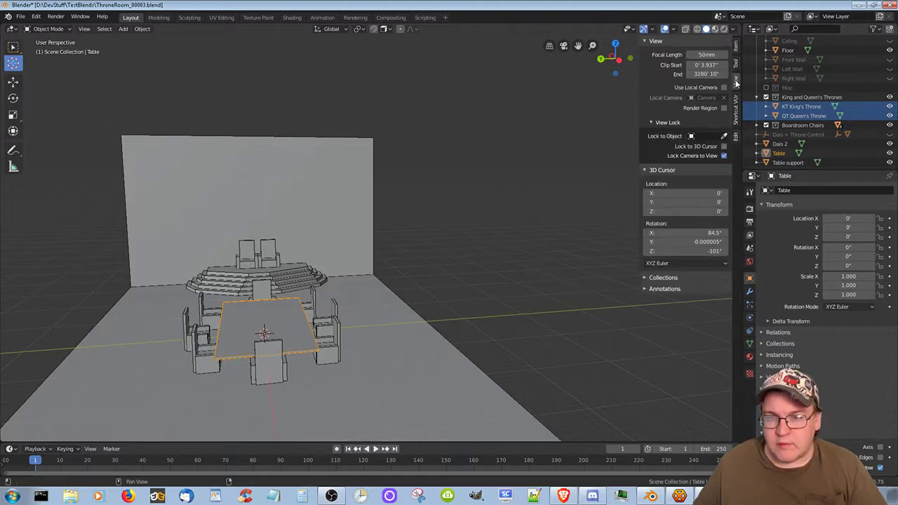
click(700, 232)
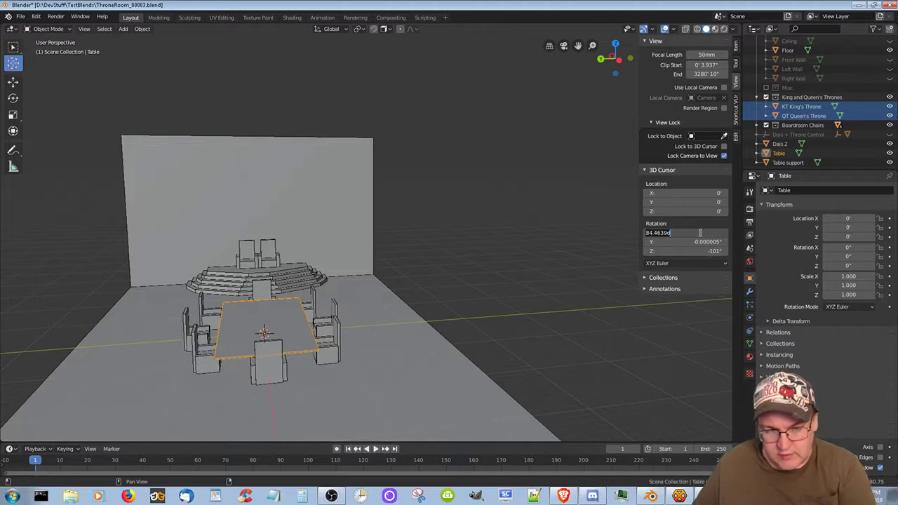
text(0)
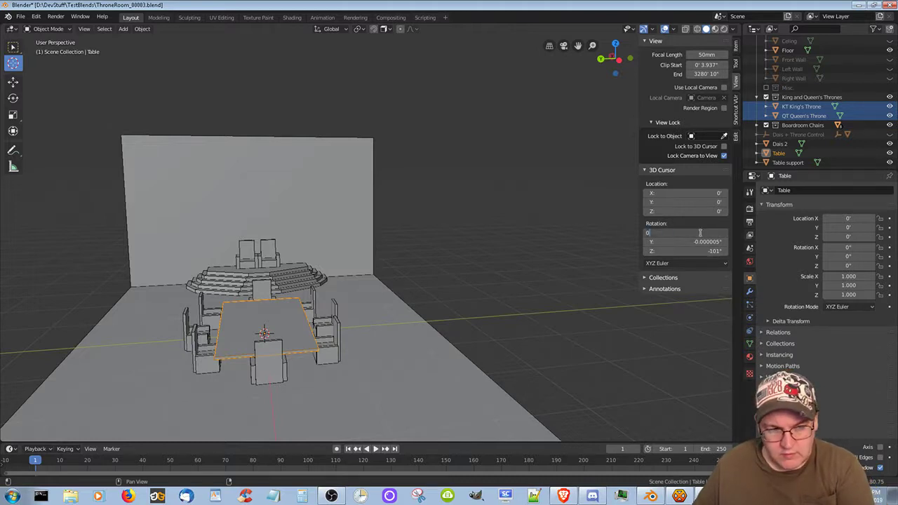
key(Tab)
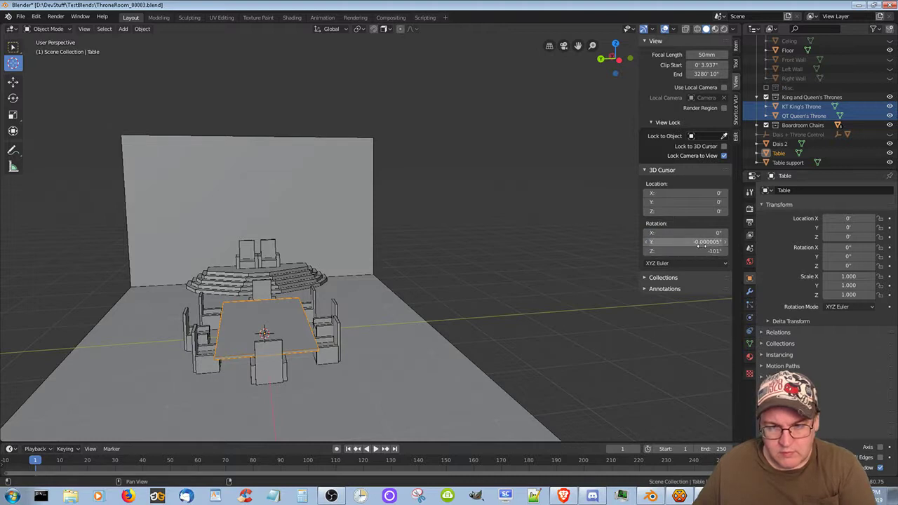
text(0)
key(Return)
click(705, 251)
text(0)
key(Return)
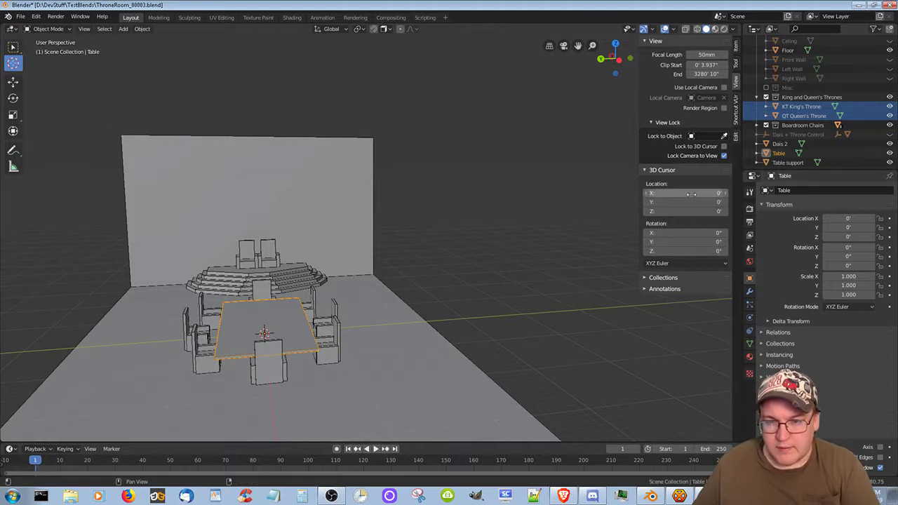
Raise the 3D cursor above the table to a Z location of 5' 4.8".
click(662, 170)
click(661, 169)
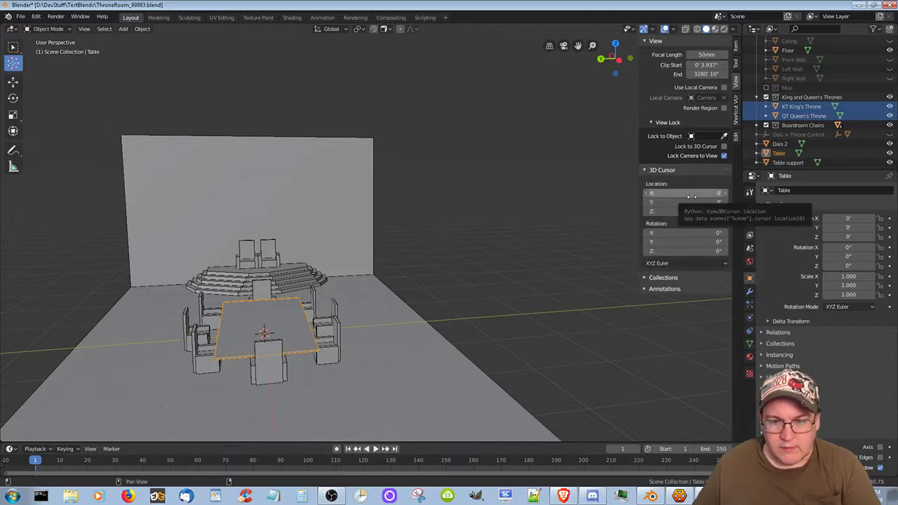
drag(686, 211, 713, 212)
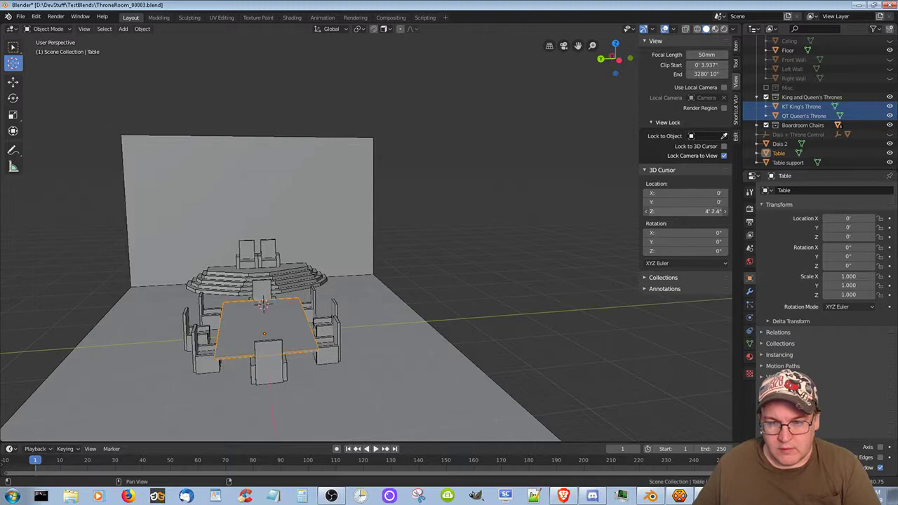
mouse_move(341, 340)
middle_down()
mouse_move(270, 327)
mouse_move(304, 338)
mouse_move(355, 327)
mouse_move(341, 333)
middle_up()
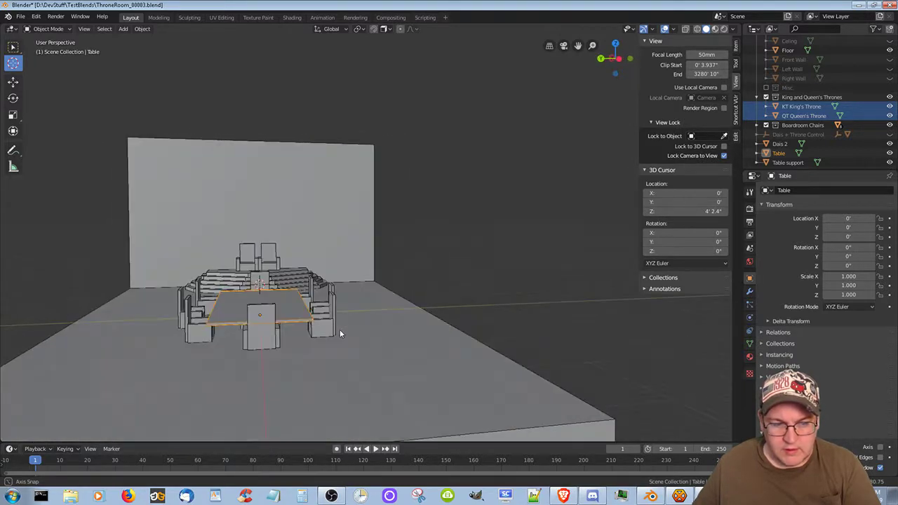
drag(702, 211, 718, 211)
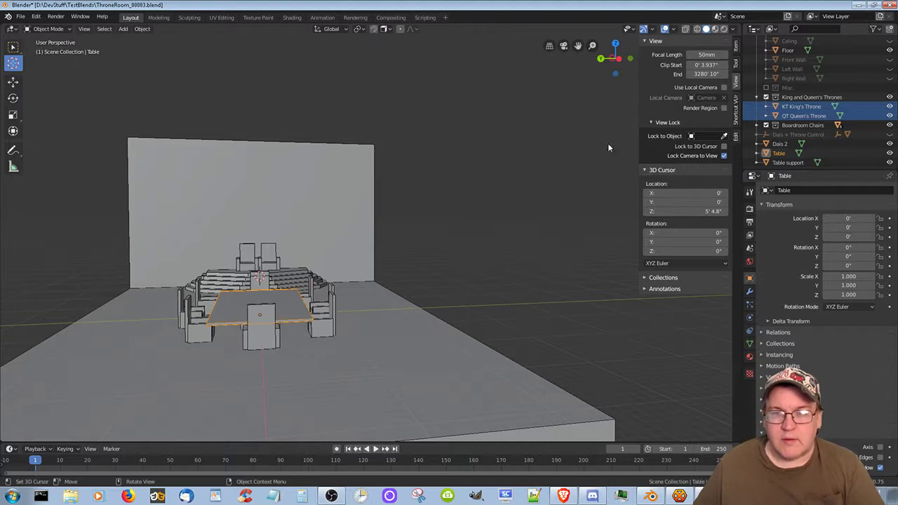
Switch to the Select Box tool and add a mesh cube at the 3D cursor above the table.
click(736, 47)
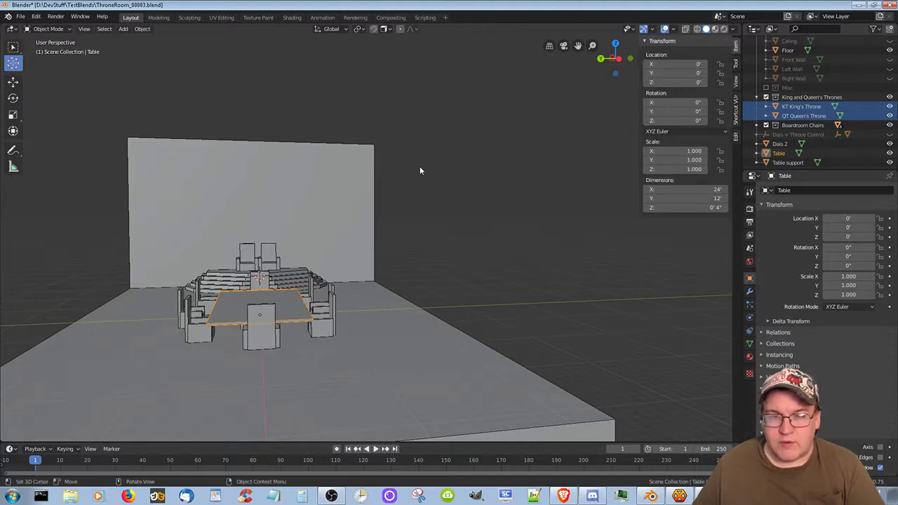
click(12, 49)
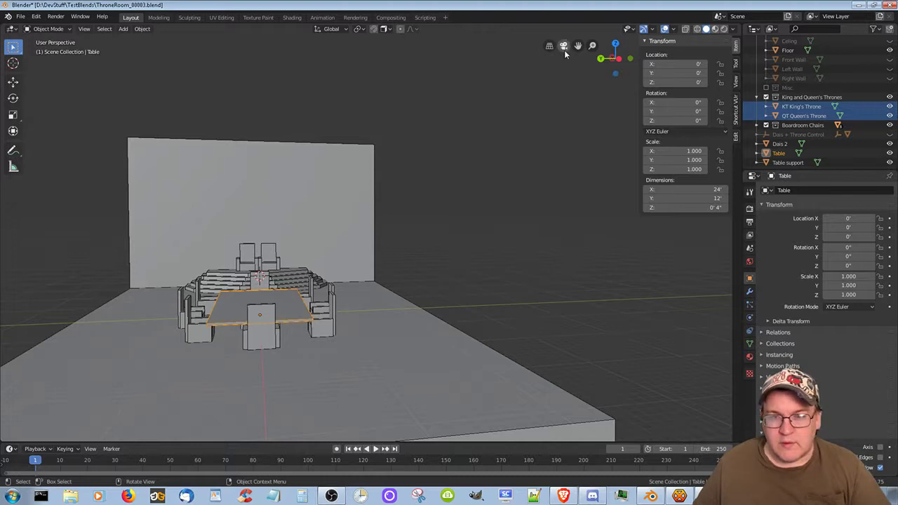
click(735, 82)
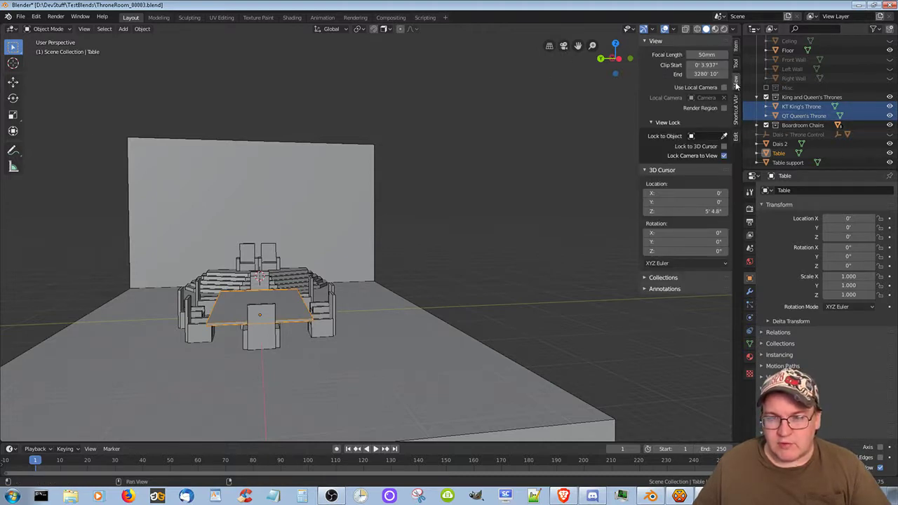
click(736, 47)
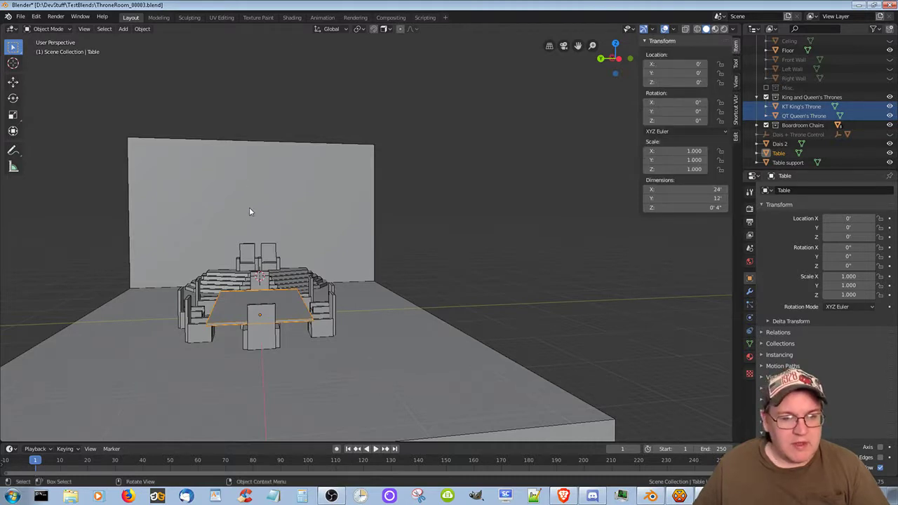
key(shift+a)
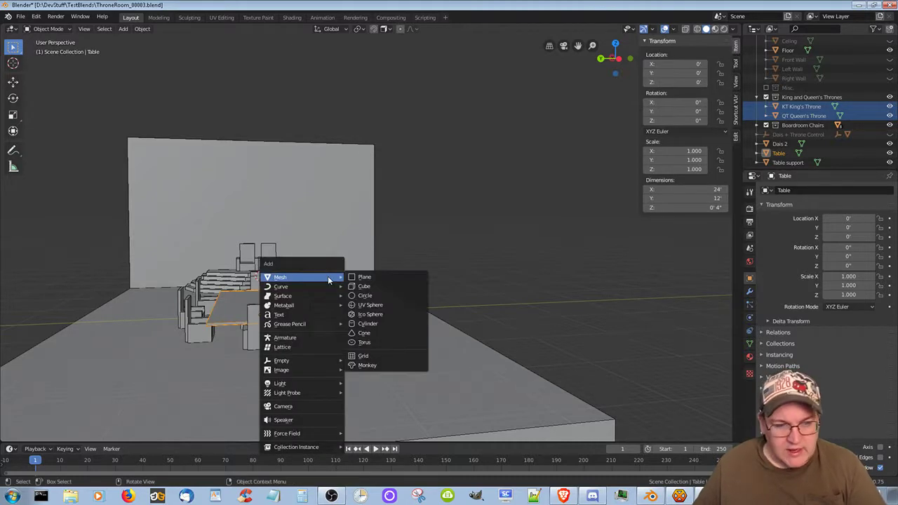
click(372, 290)
middle_drag(372, 288, 393, 327)
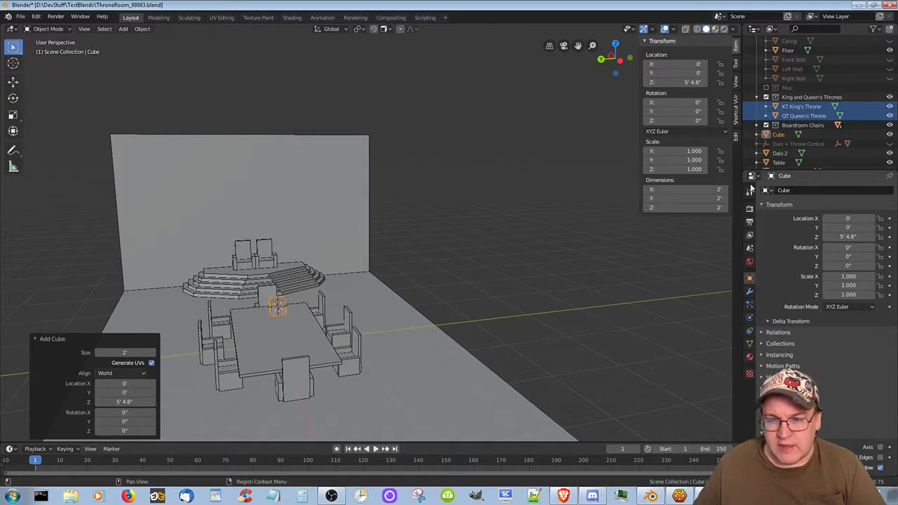
Set the cube's X, Y and Z dimensions to 1 ft each and save the file.
click(708, 191)
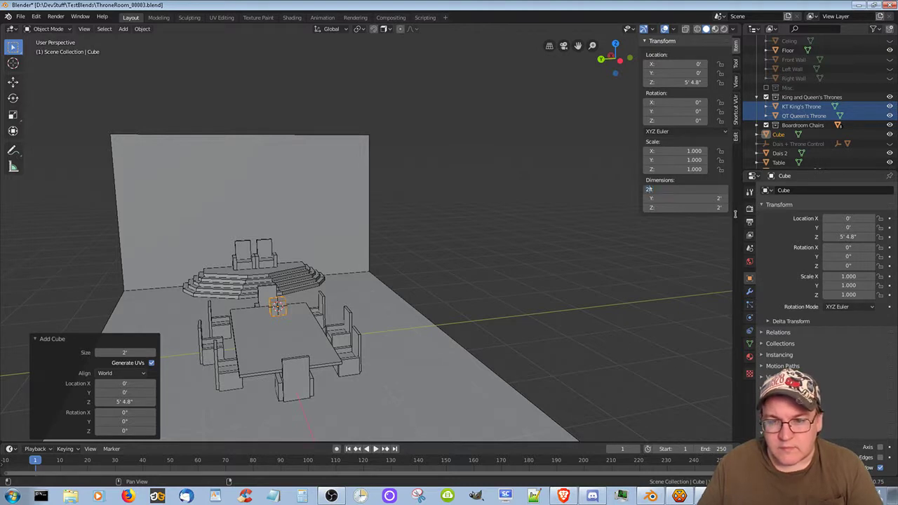
text(1ft)
key(Return)
click(709, 198)
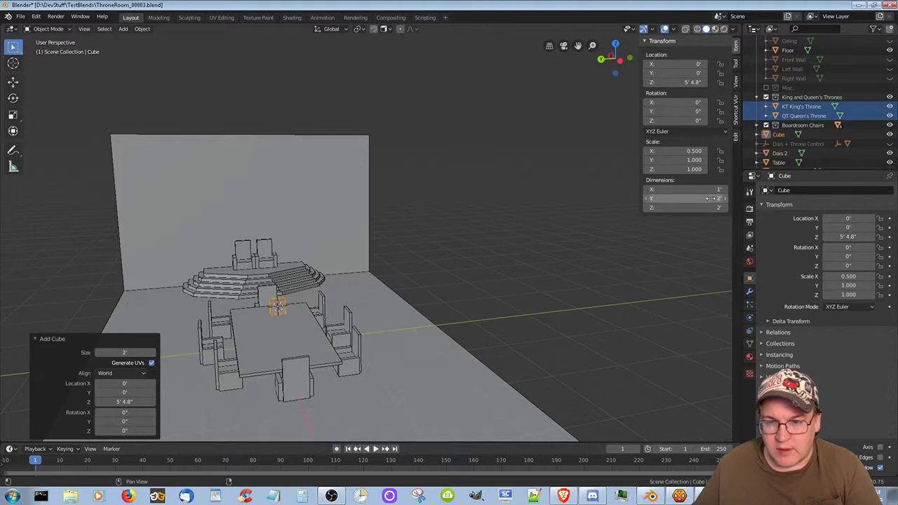
text(1ft)
key(Return)
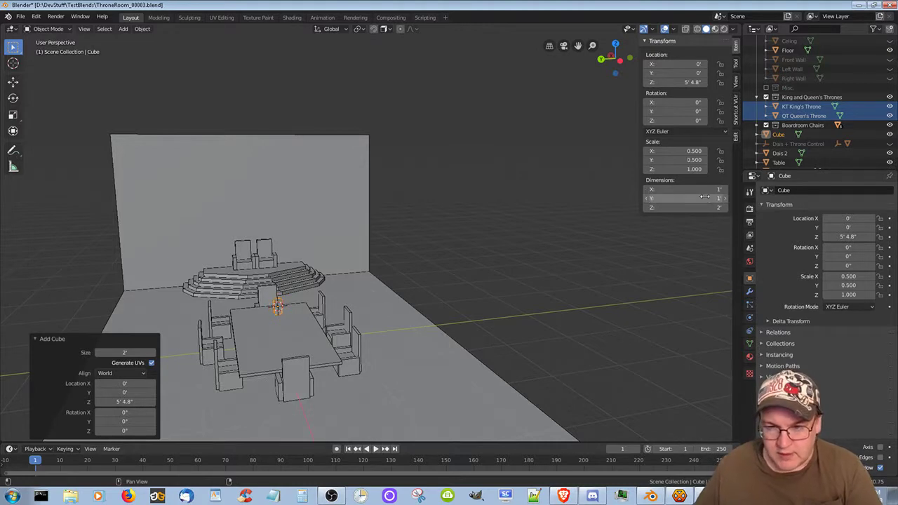
click(689, 208)
text(1ft)
key(Return)
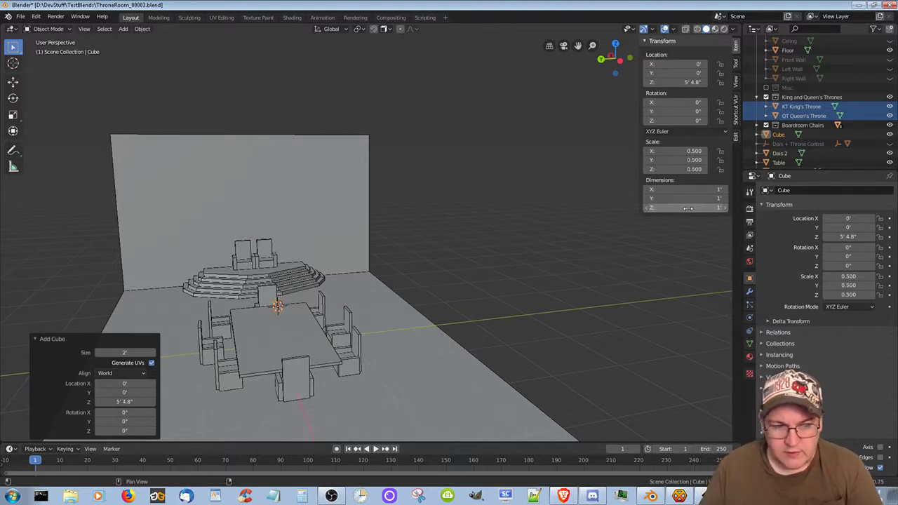
middle_drag(360, 361, 375, 332)
key(ctrl+s)
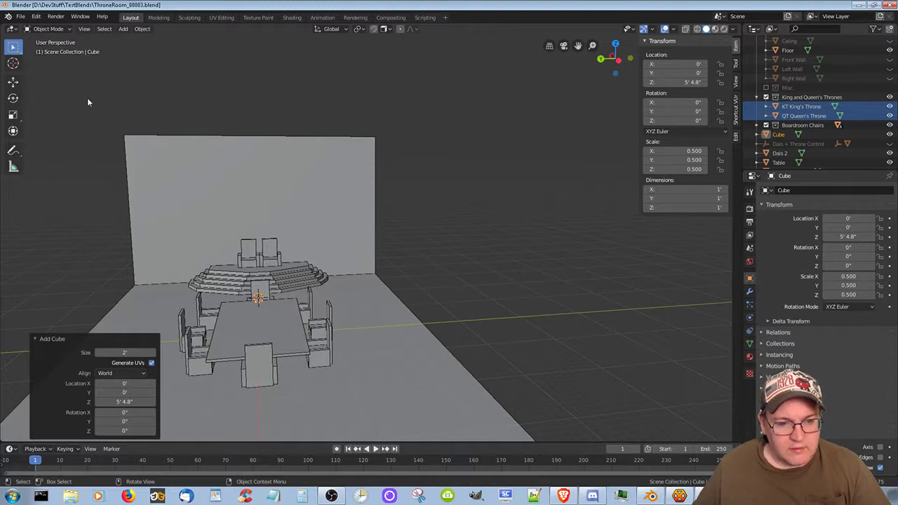
Box-select all visible objects of the throne room, including the walls, floor, dais and furniture.
drag(66, 97, 547, 462)
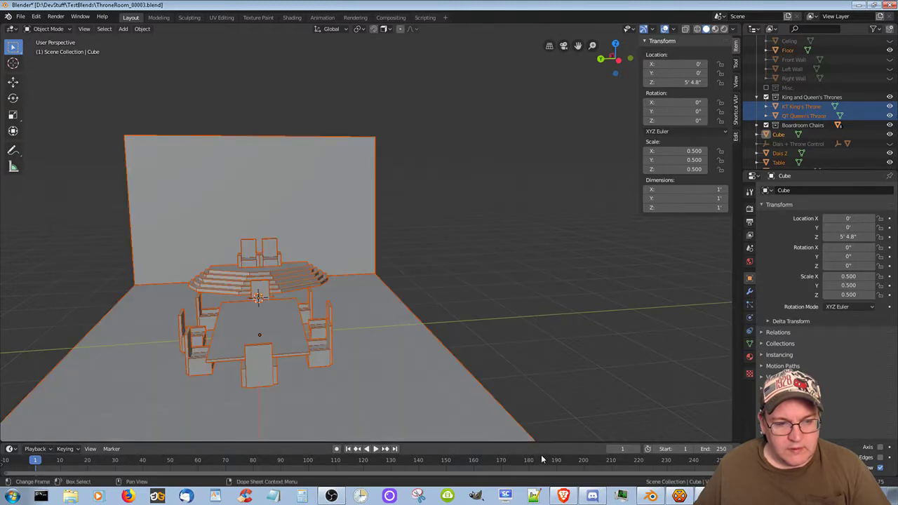
mouse_move(476, 348)
middle_down()
mouse_move(419, 379)
mouse_move(319, 335)
mouse_move(372, 294)
mouse_move(465, 341)
mouse_move(473, 330)
mouse_move(471, 367)
mouse_move(471, 344)
middle_up()
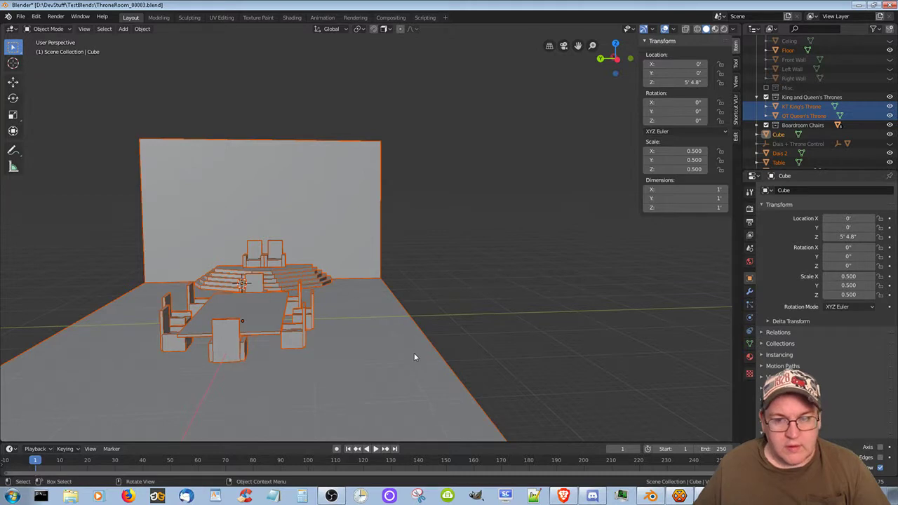
Move the 3D cursor sideways from the table to a Y location of 11' 3.6".
click(736, 80)
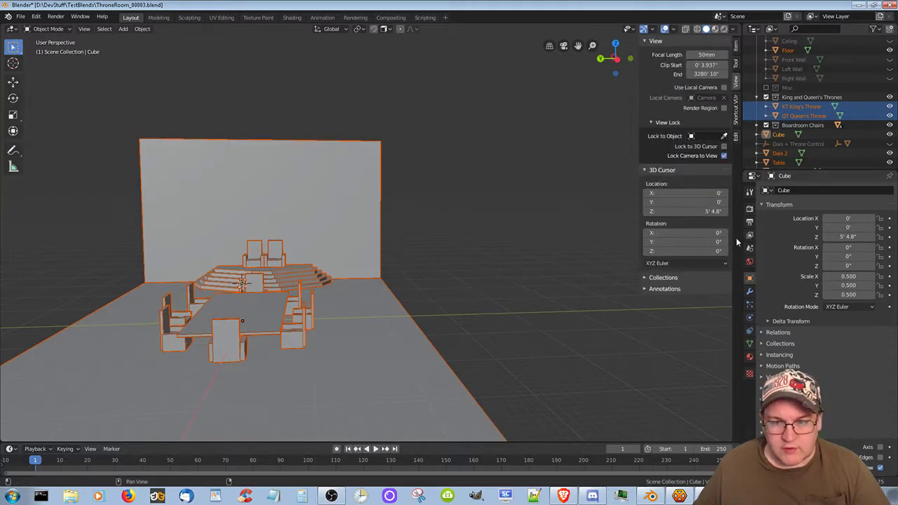
drag(684, 202, 719, 203)
drag(688, 202, 674, 201)
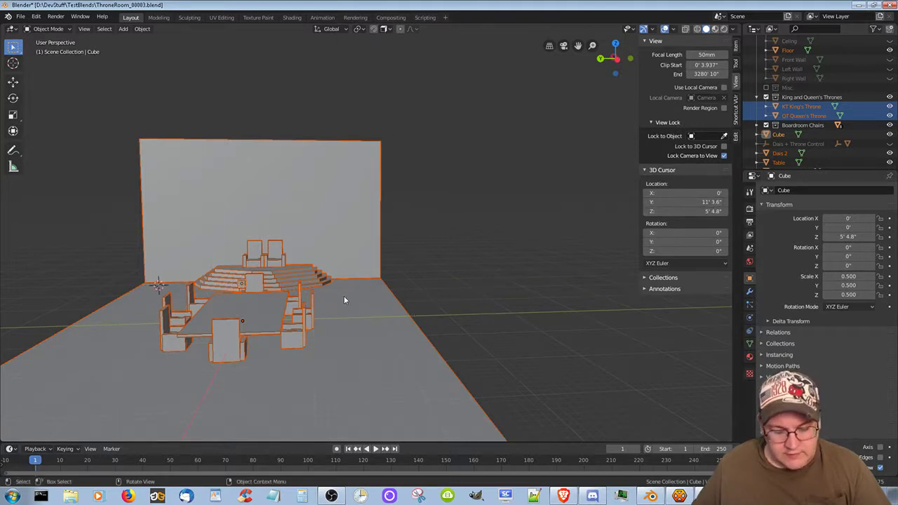
Save the file and export the selected objects as FBX with experimental Apply Transform enabled, overwriting ThroneRoom_00003.fbx in TestBlends.
key(ctrl+s)
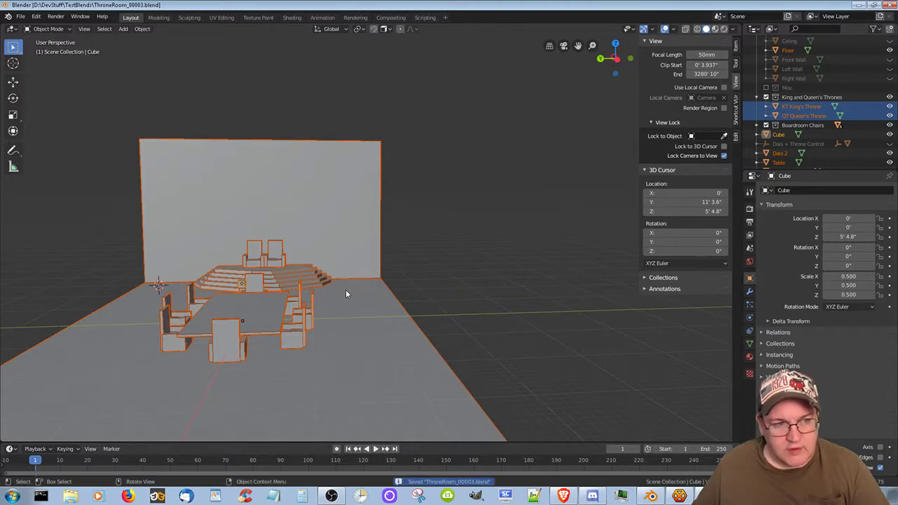
click(21, 16)
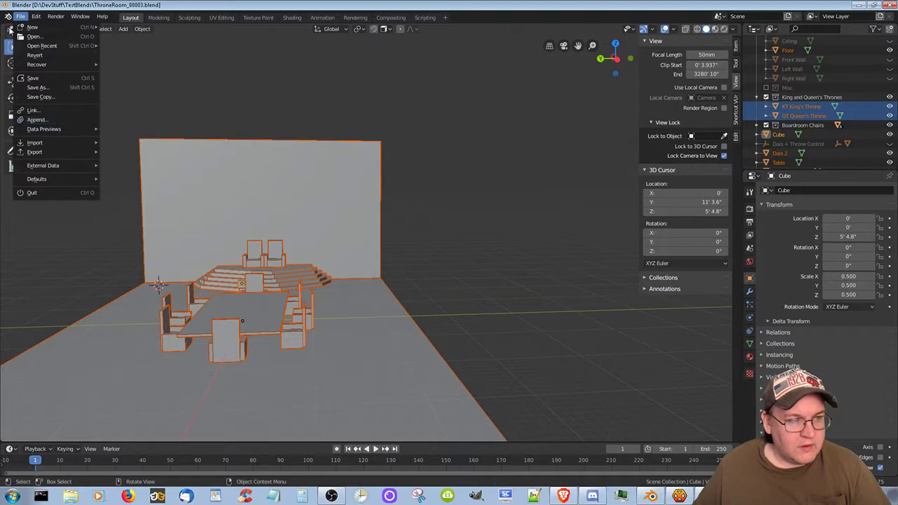
mouse_move(41, 16)
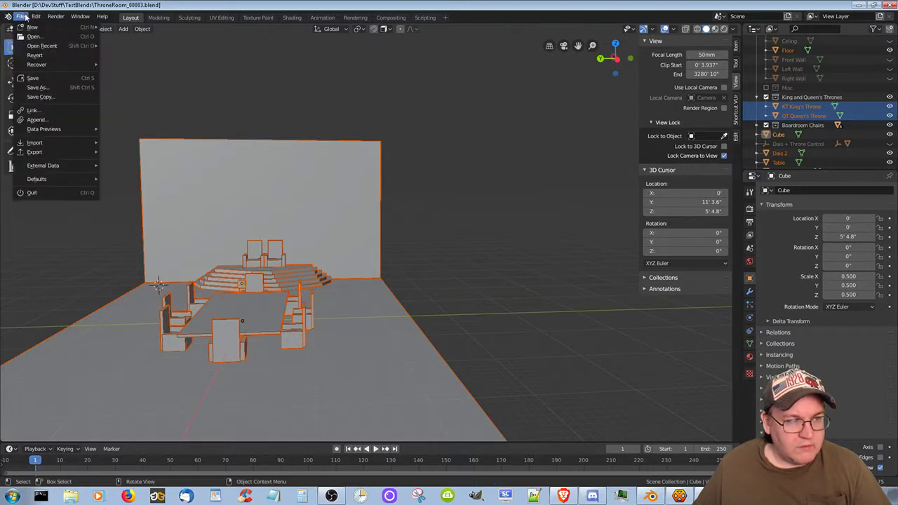
mouse_move(66, 152)
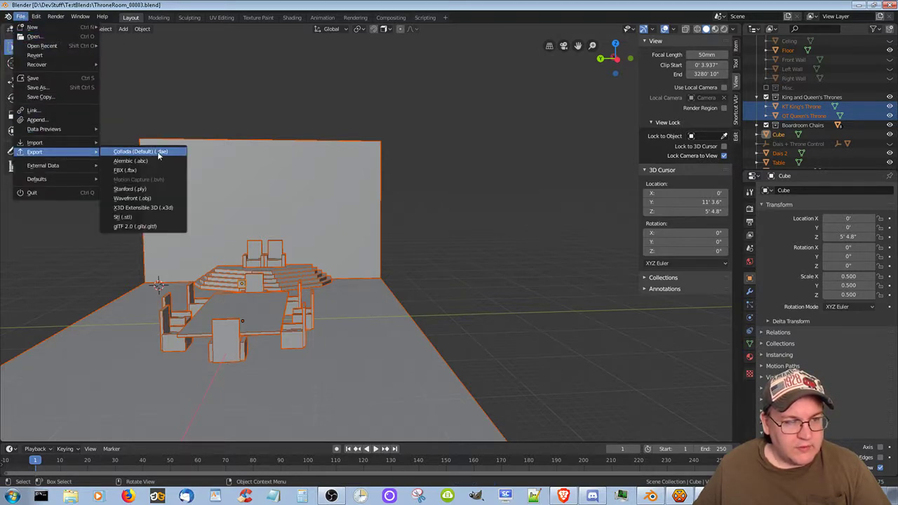
click(144, 170)
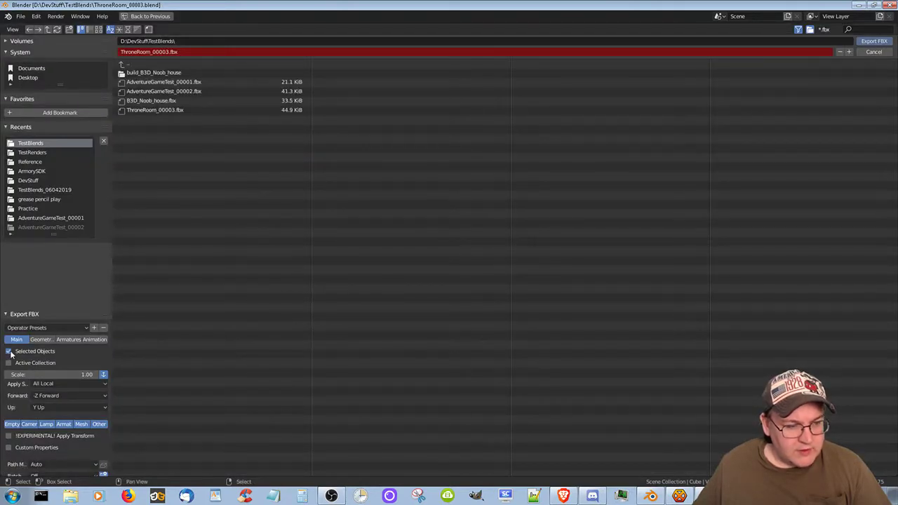
click(8, 436)
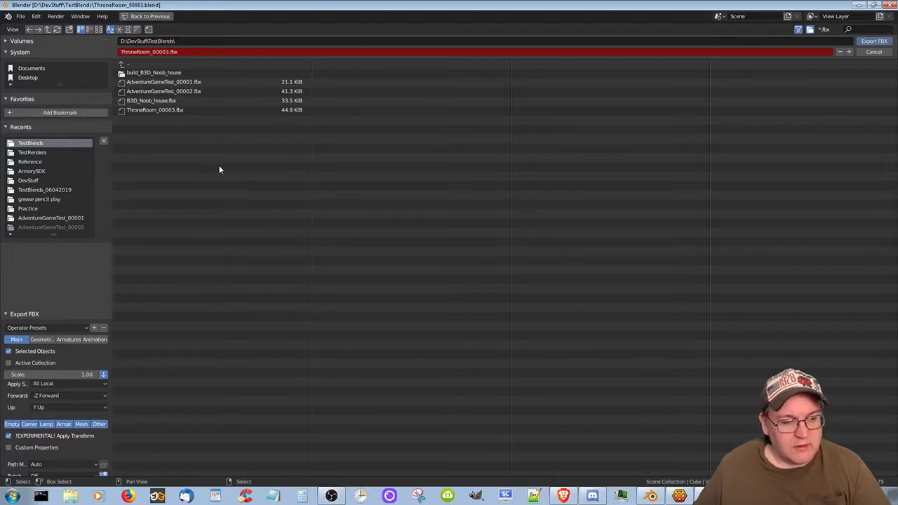
click(171, 111)
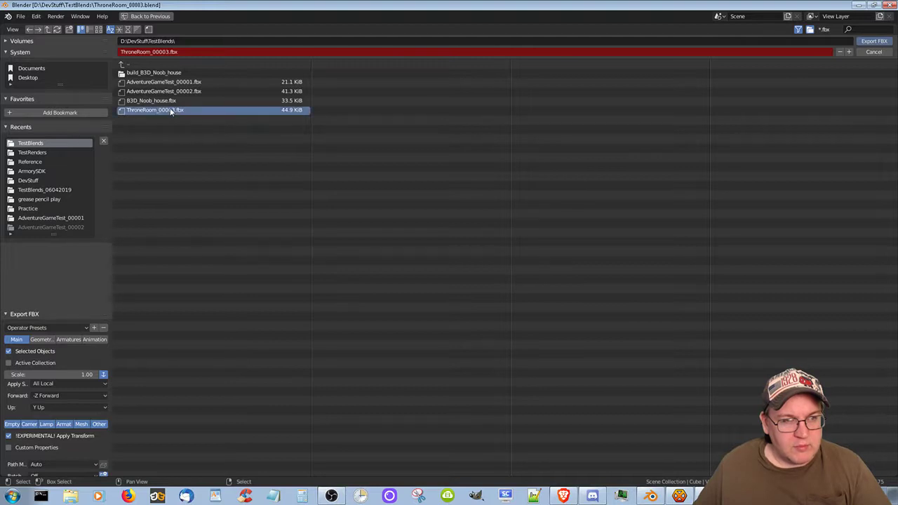
click(874, 42)
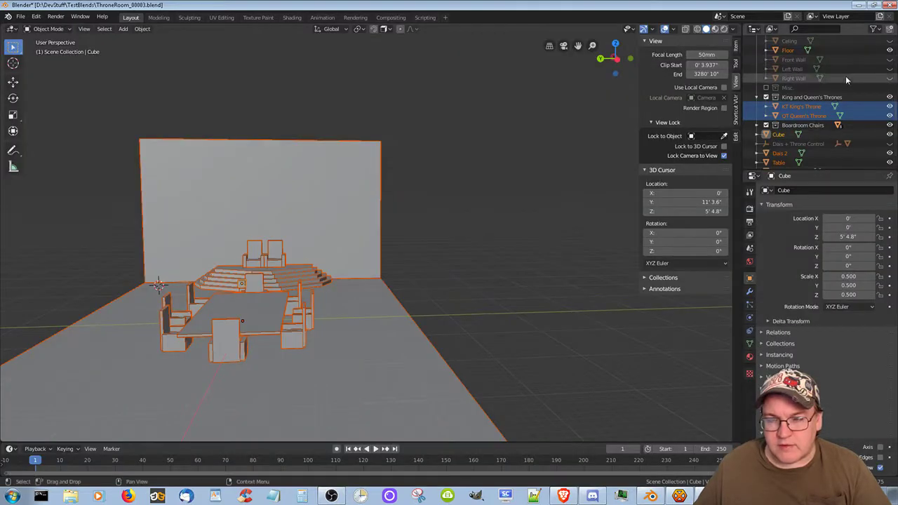
Switch to Windows Explorer, open the TestBlends folder in D:\DevStuff, and copy ThroneRoom_00003.fbx.
click(69, 496)
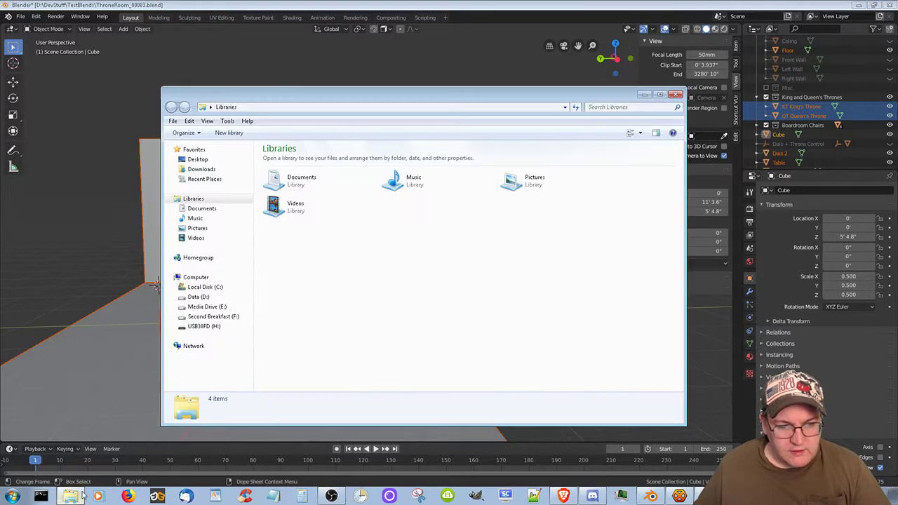
click(198, 296)
double_click(309, 181)
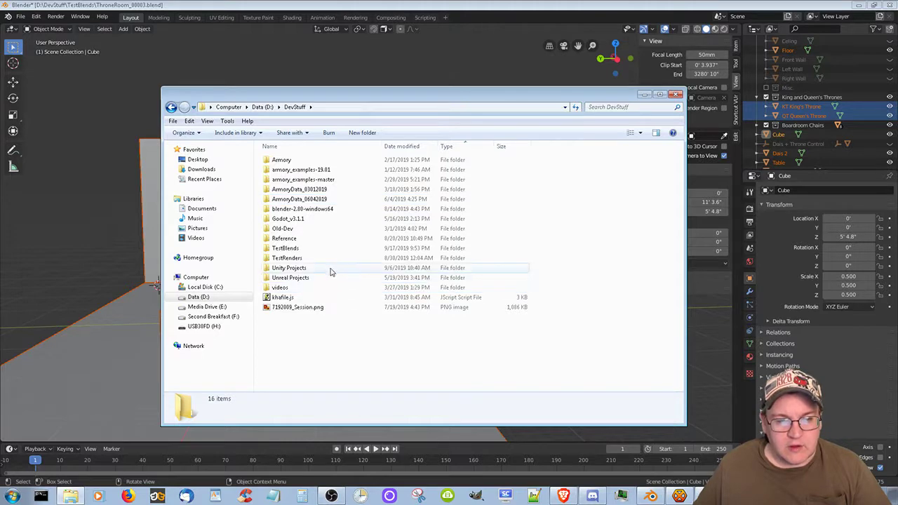
double_click(285, 248)
scroll(347, 300, down, 12)
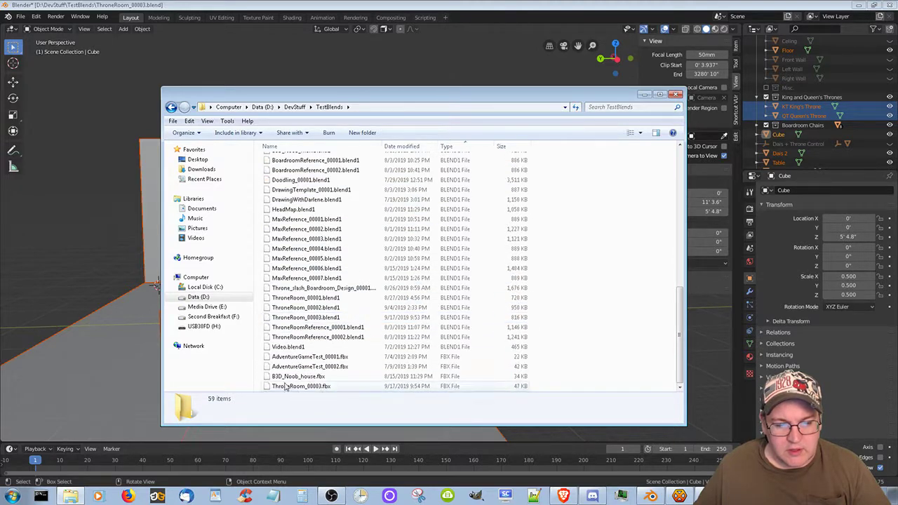
right_click(299, 387)
click(226, 335)
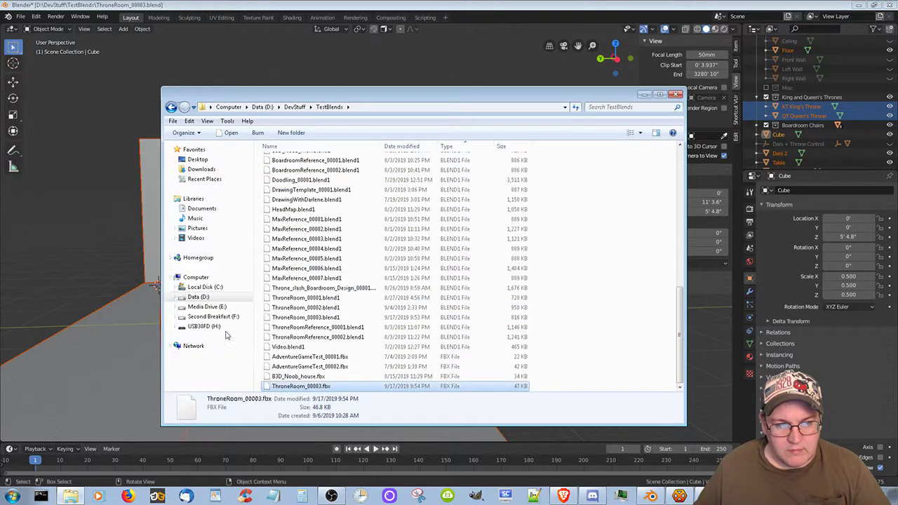
Paste the copied FBX into the Assets\Scenes folder of the Unity project ThroneRoomTest_00001, replacing the existing file.
click(294, 106)
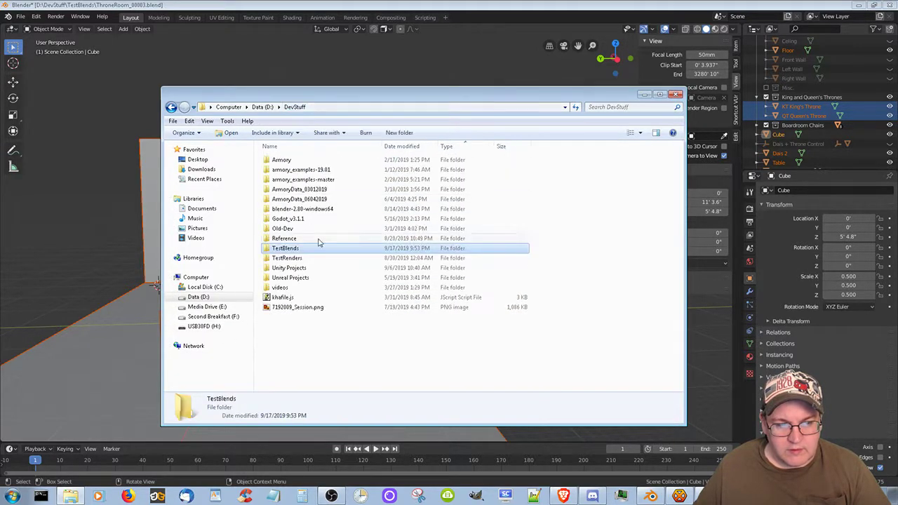
double_click(291, 281)
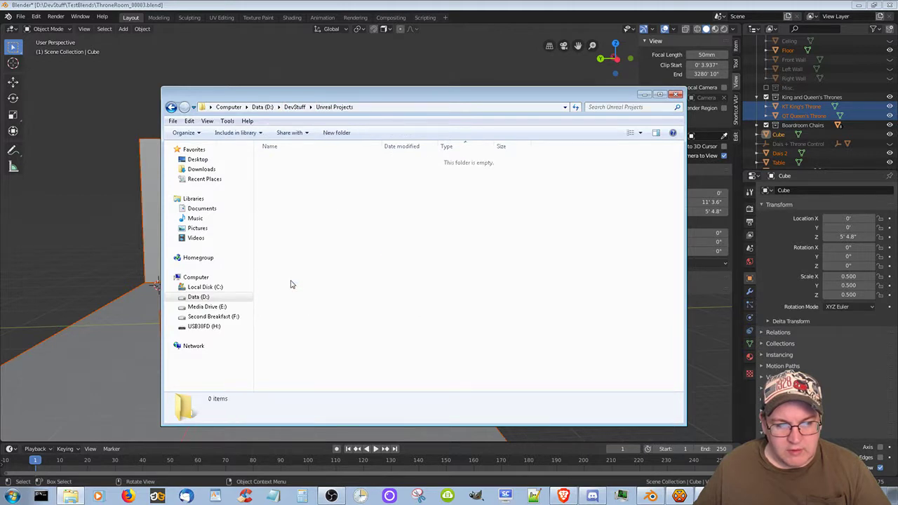
click(301, 107)
double_click(295, 269)
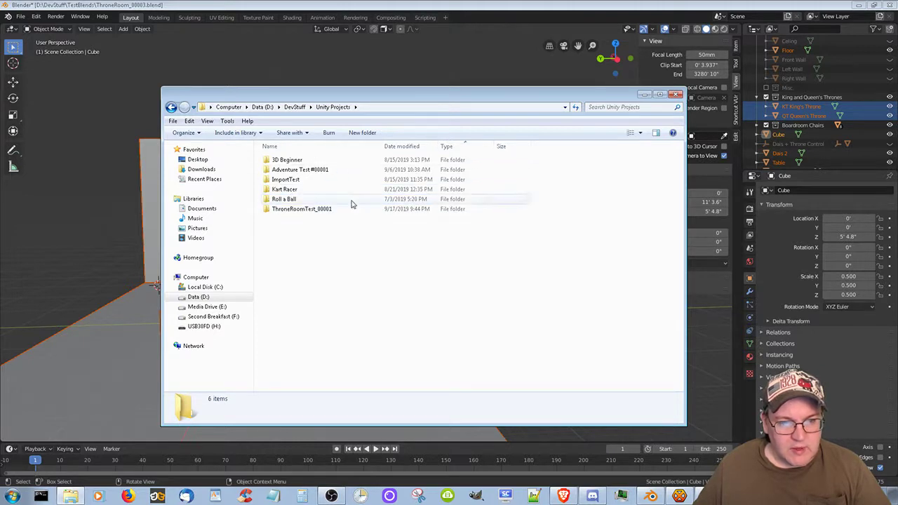
double_click(295, 211)
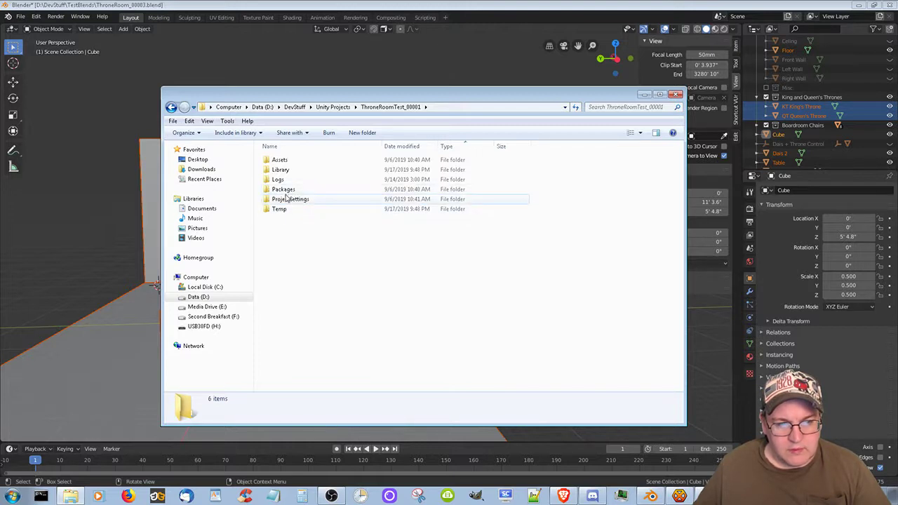
double_click(280, 160)
double_click(281, 161)
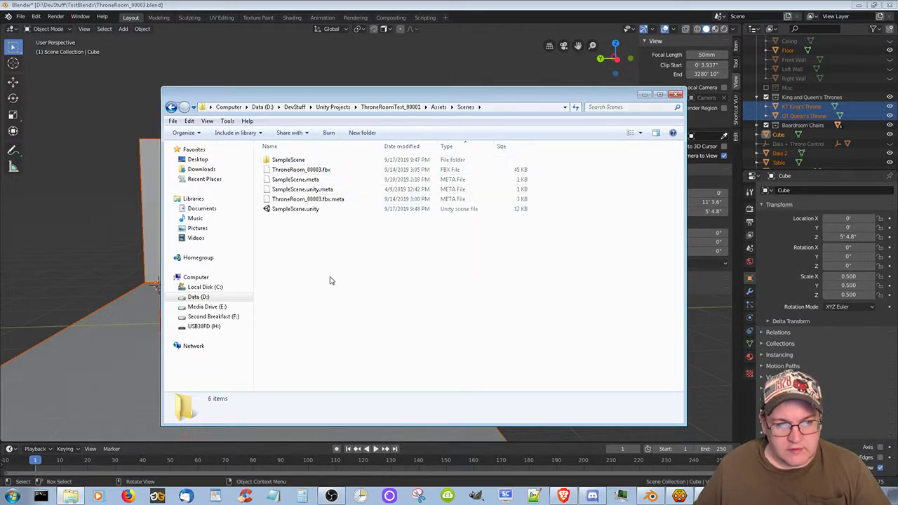
right_click(297, 252)
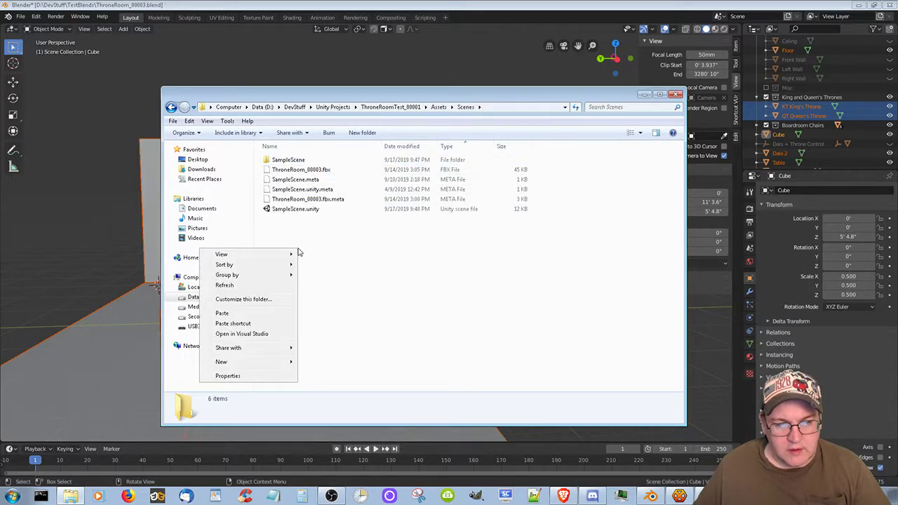
click(263, 314)
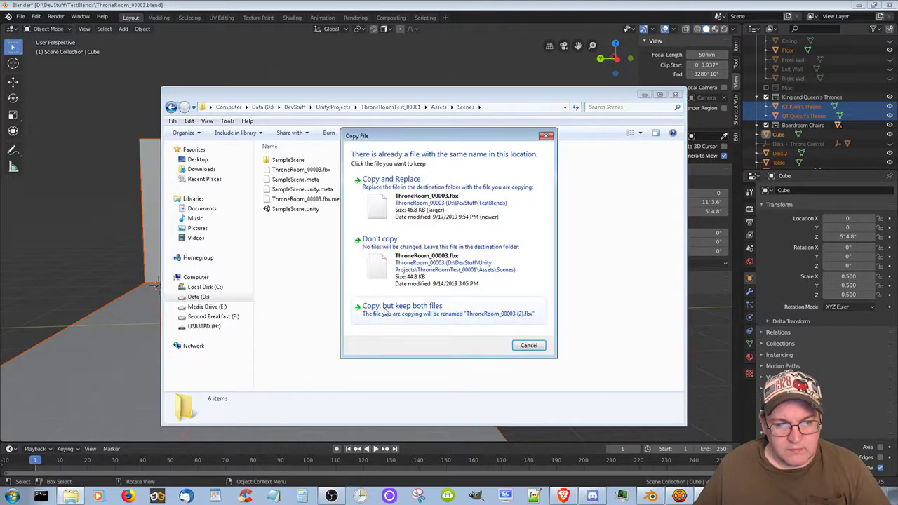
click(429, 209)
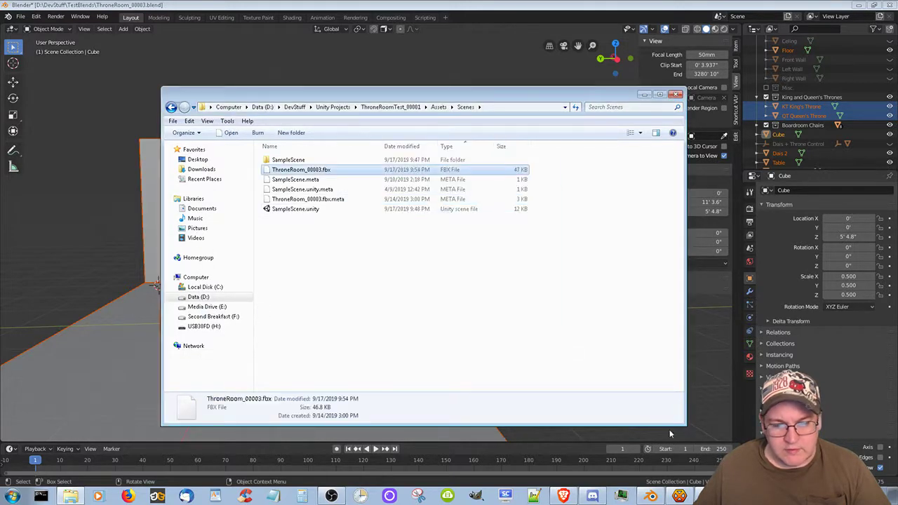
Switch to Unity, select the cube above the table in the scene, and examine its transform scale.
key(alt+Tab)
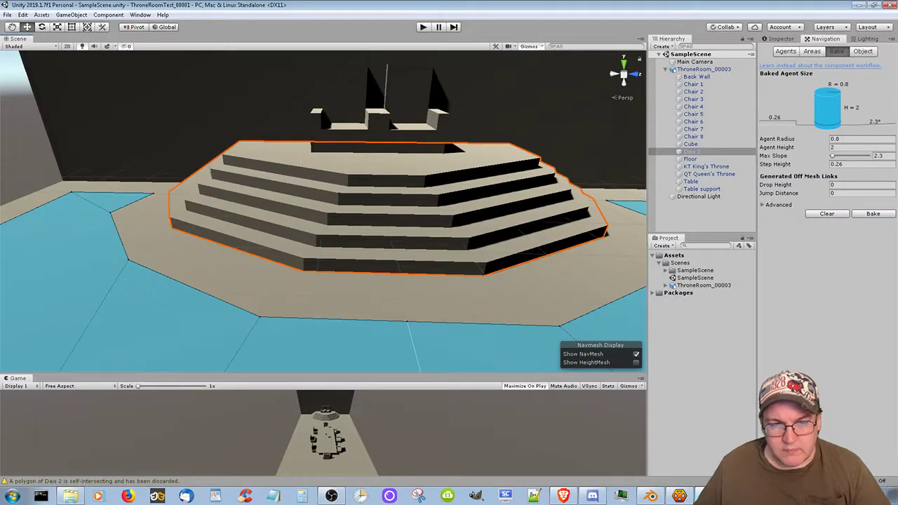
scroll(473, 303, down, 10)
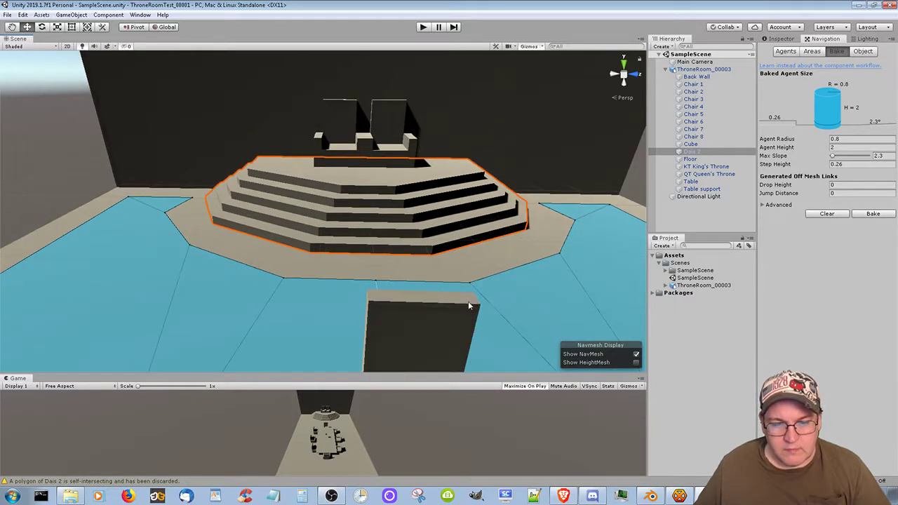
scroll(457, 328, down, 8)
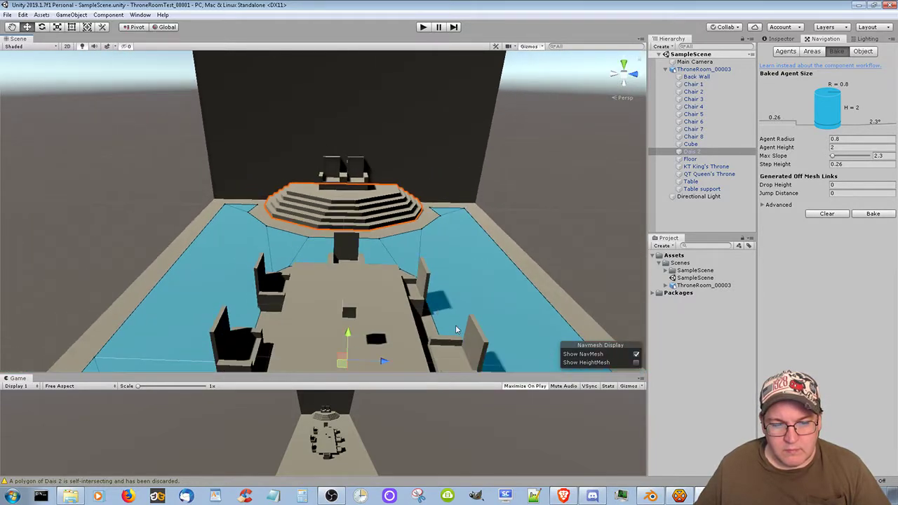
drag(479, 336, 474, 251)
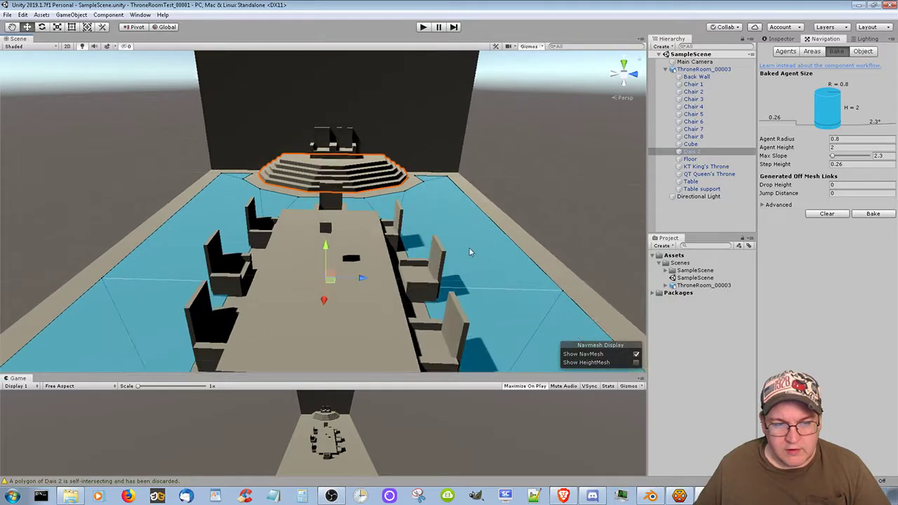
click(325, 228)
click(325, 228)
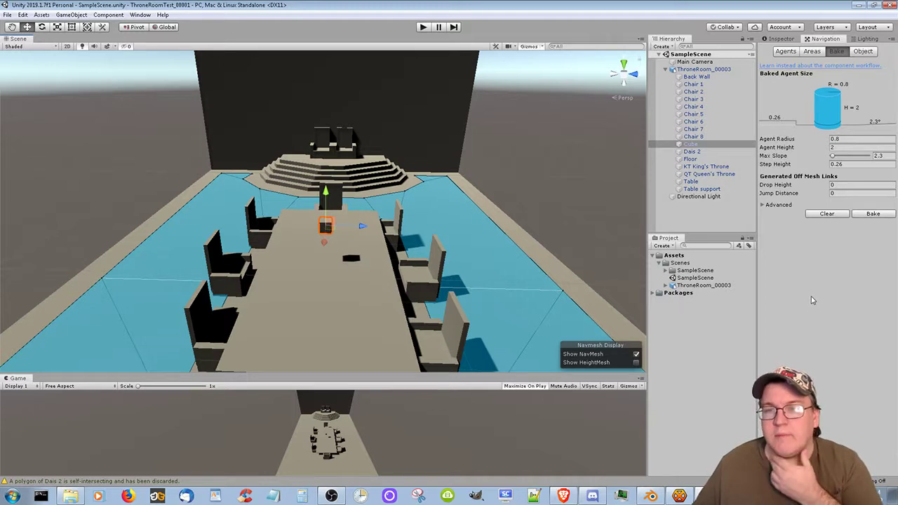
click(781, 39)
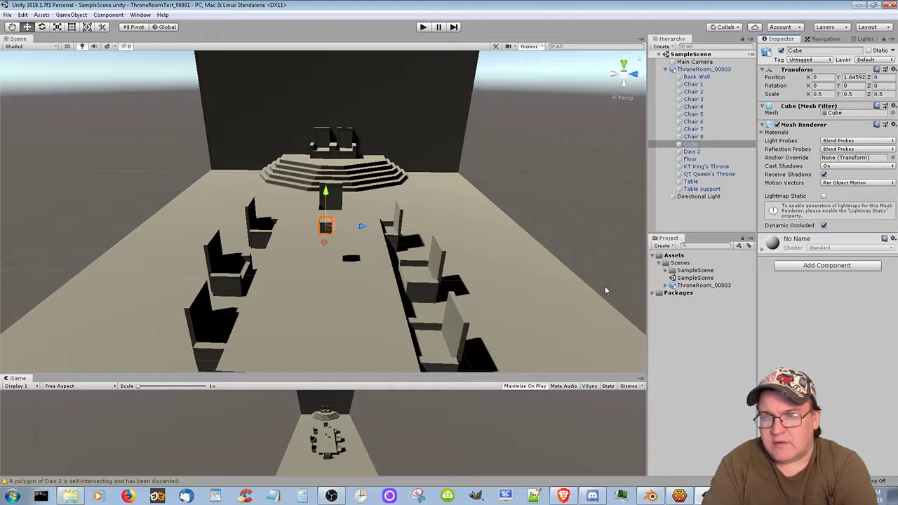
Switch from Unity to Windows Explorer, open the TestBlends folder in a separate window, and return to Blender.
click(863, 7)
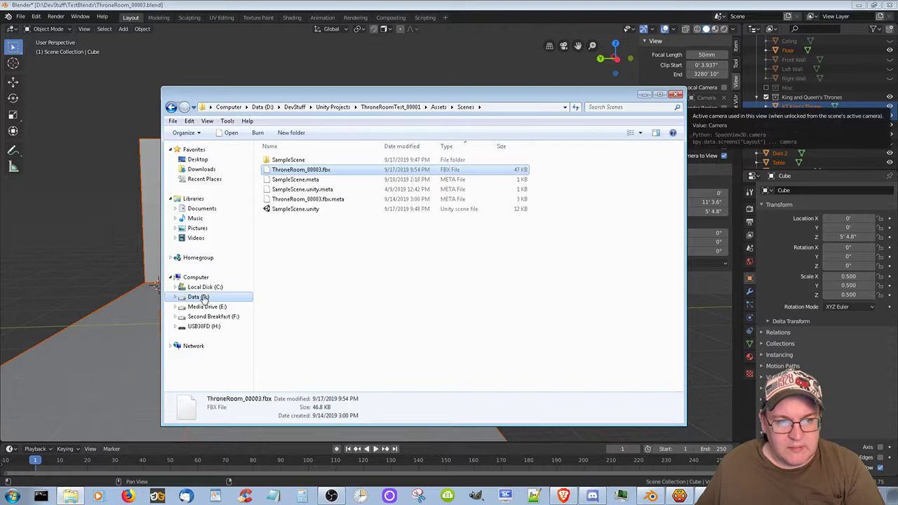
right_click(288, 105)
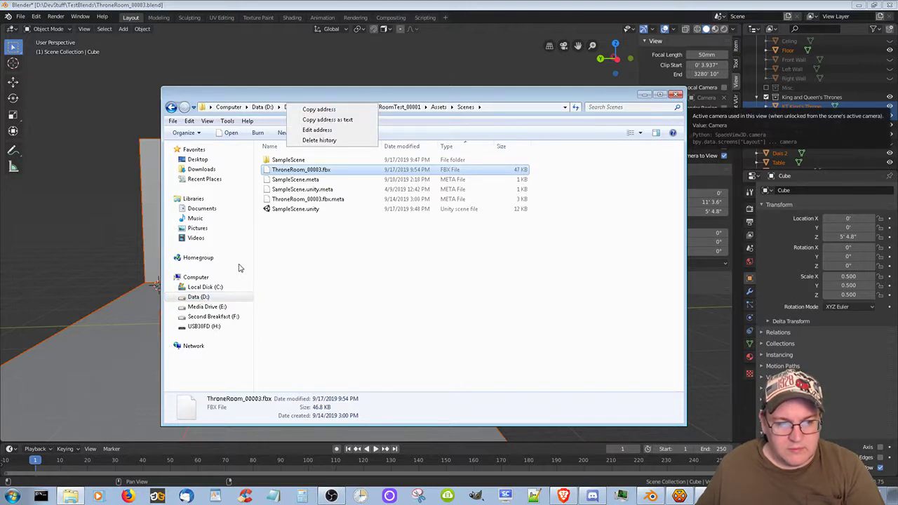
click(175, 297)
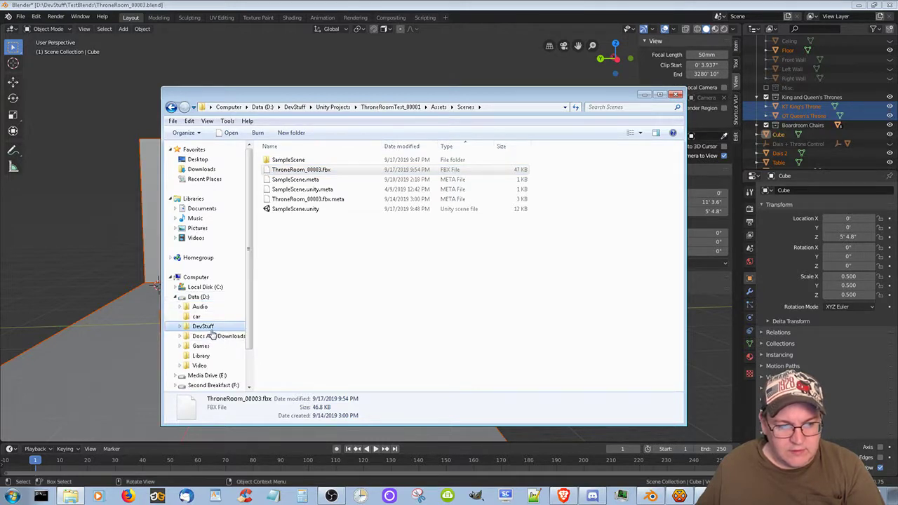
click(179, 327)
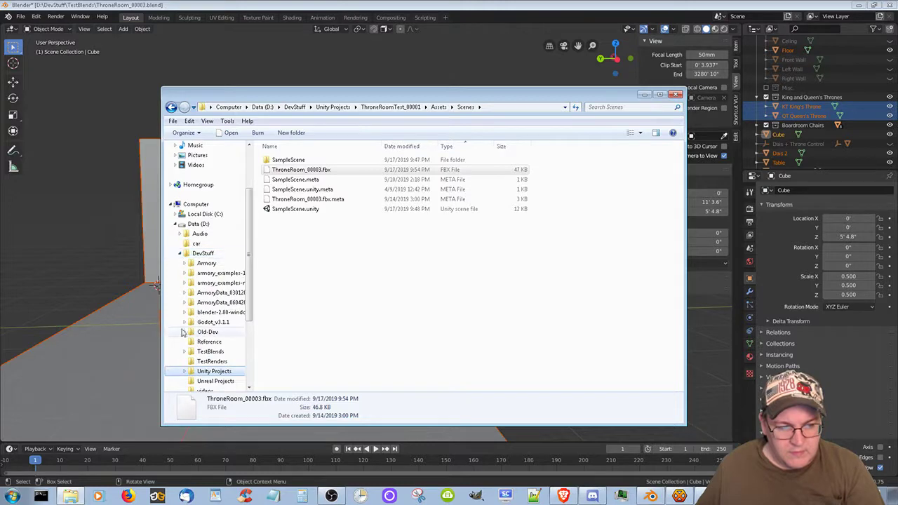
right_click(218, 354)
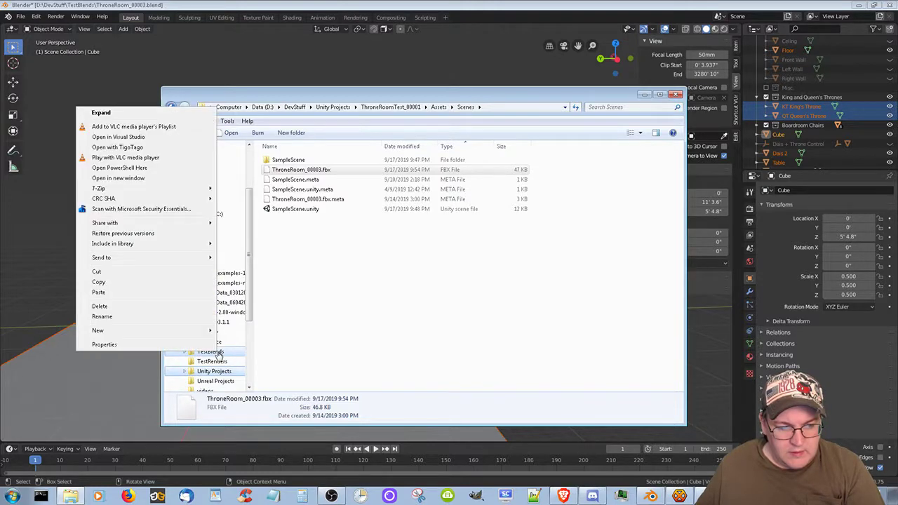
click(141, 179)
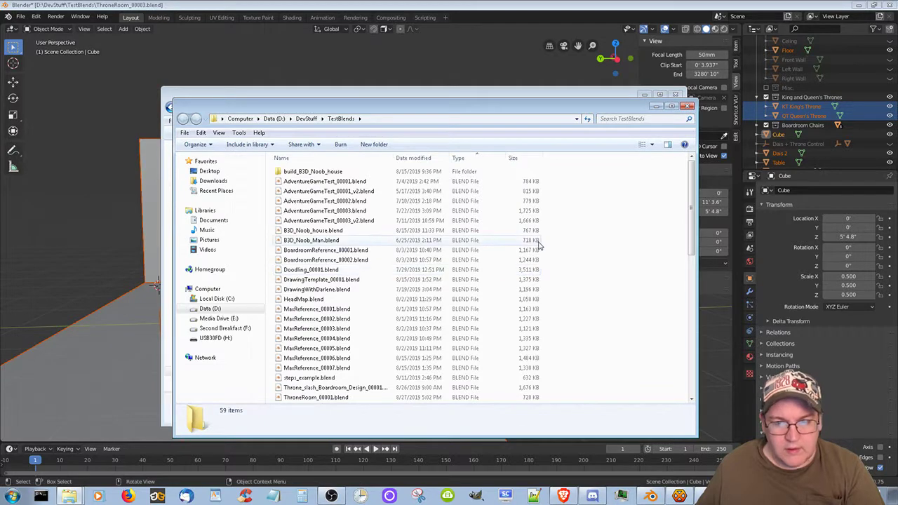
click(644, 5)
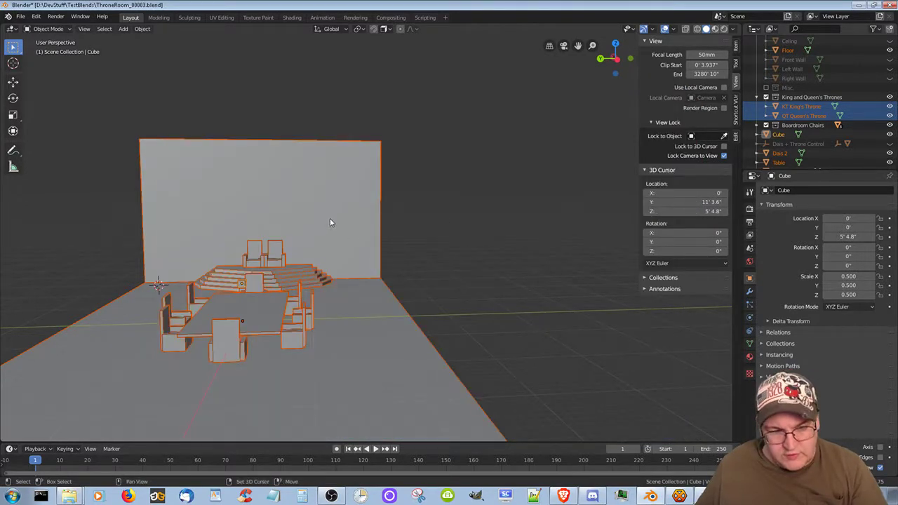
key(shift+a)
mouse_move(333, 223)
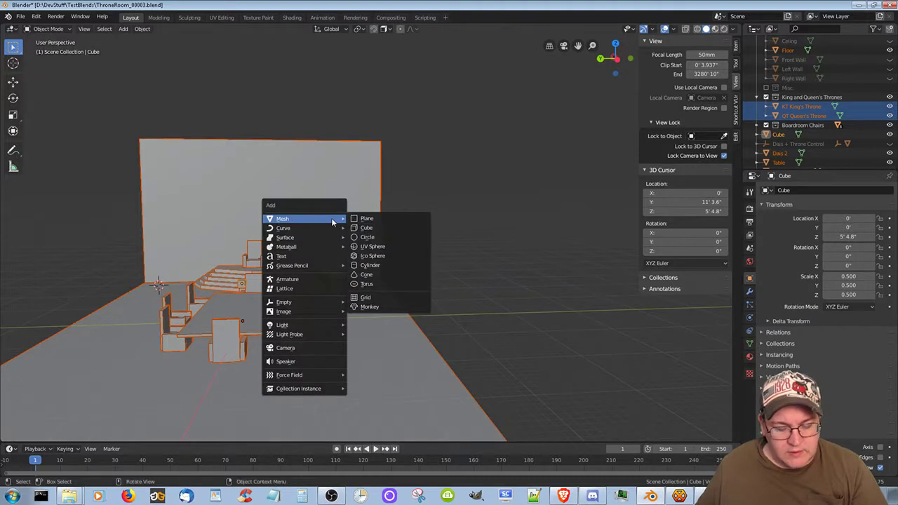
key(Escape)
Apply all transforms (location, rotation and scale) to the selected throne room objects and save the blend file.
key(ctrl+a)
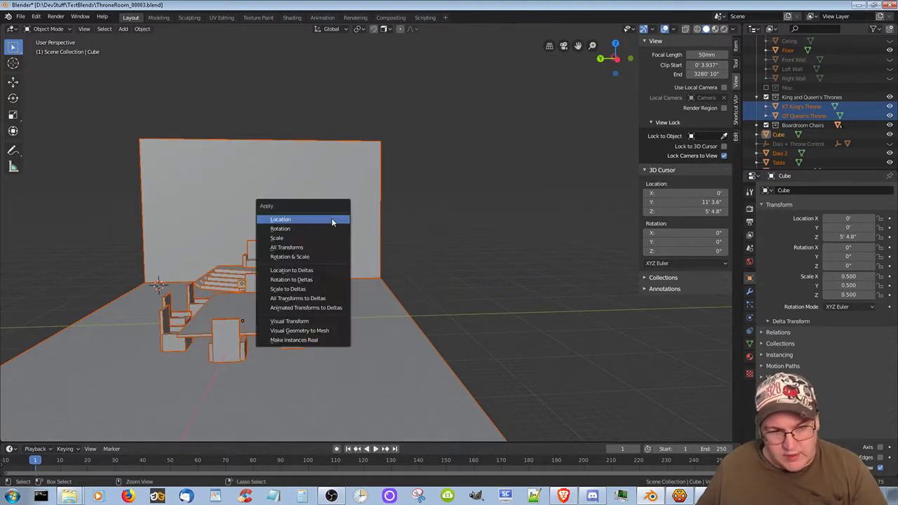
click(330, 247)
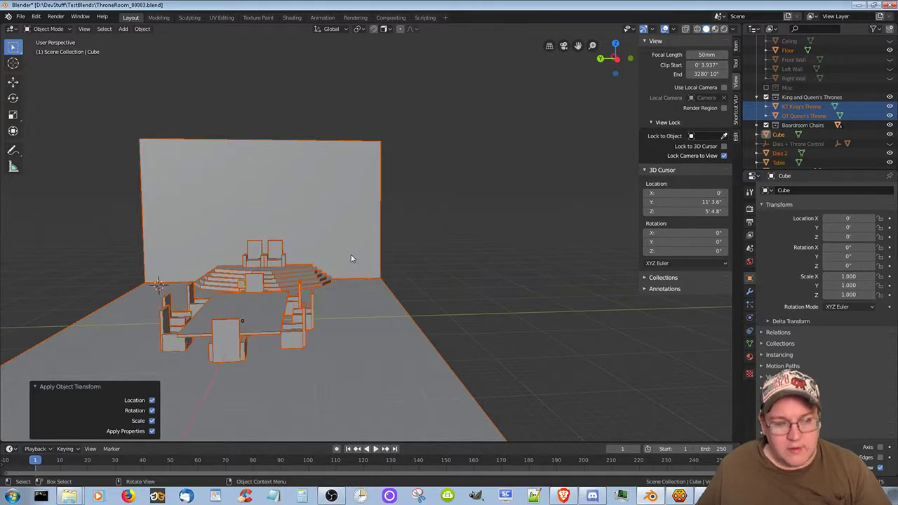
key(ctrl+s)
Export the selected objects as FBX to D:\DevStuff\TestBlends, overwriting ThroneRoom_00003.fbx.
click(24, 17)
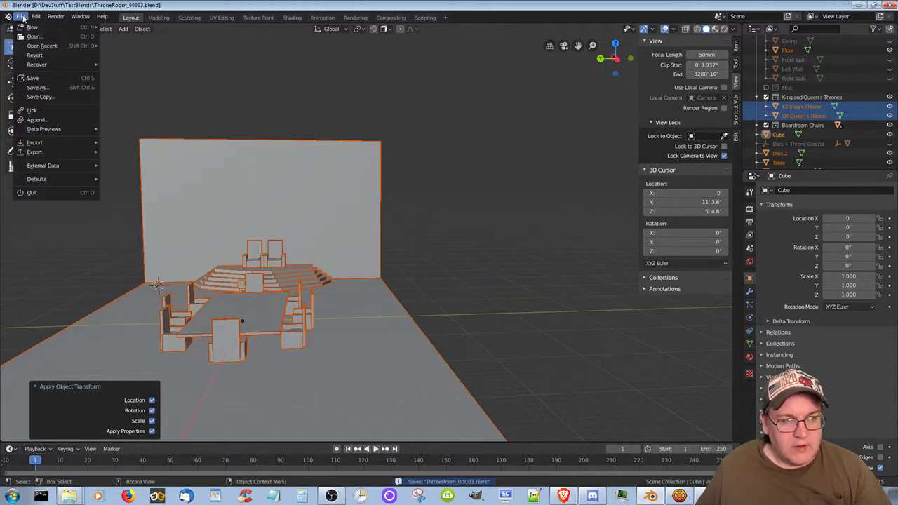
mouse_move(70, 151)
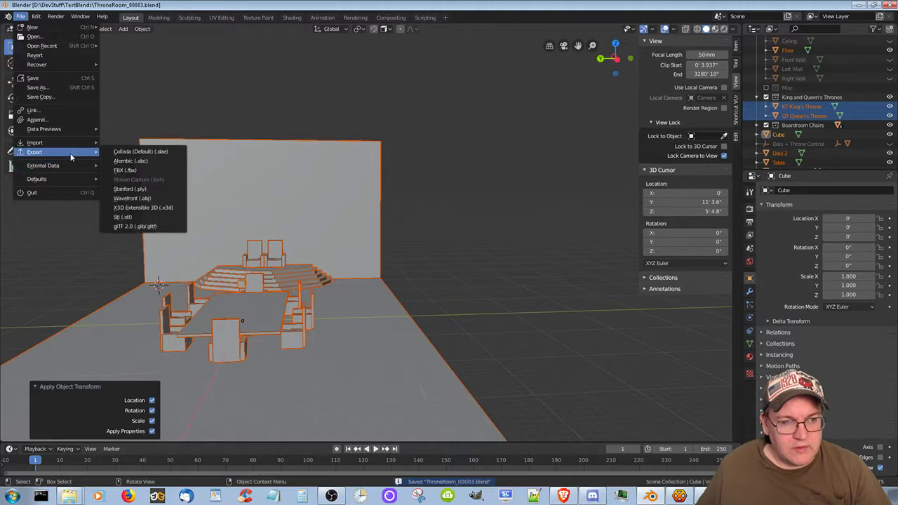
click(128, 169)
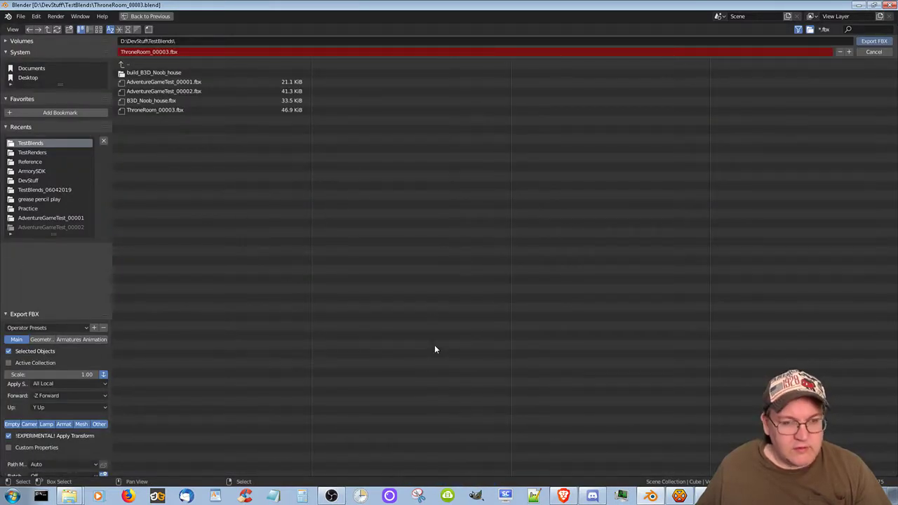
click(174, 111)
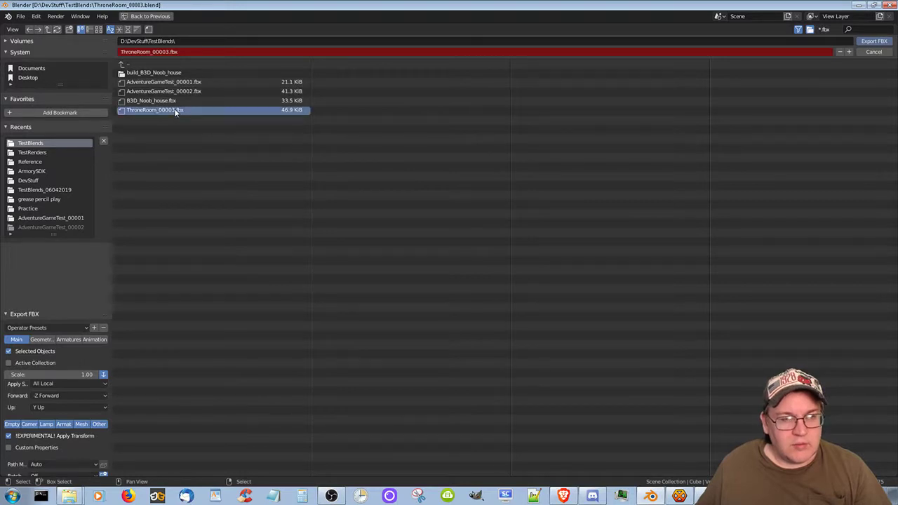
click(879, 42)
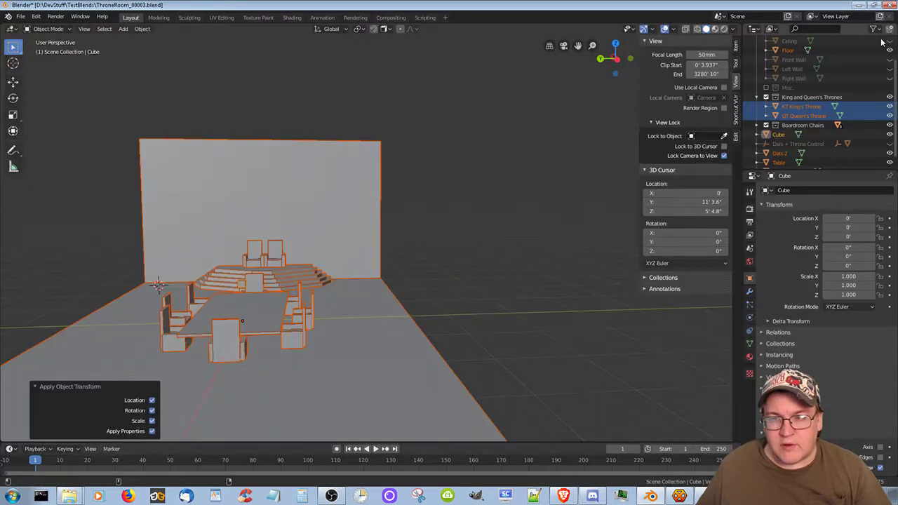
Switch from Blender to the TestBlends folder in Windows Explorer and copy ThroneRoom_00003.fbx.
click(859, 6)
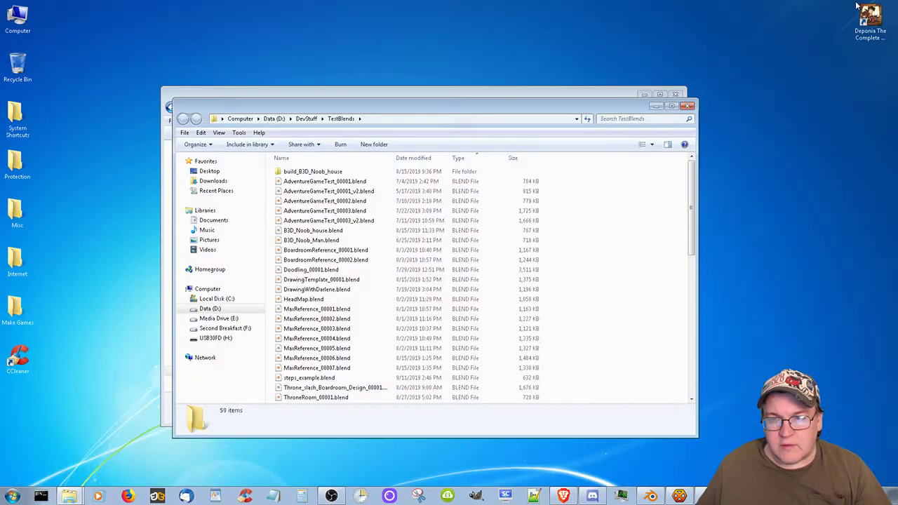
scroll(698, 202, down, 1)
drag(698, 202, 709, 355)
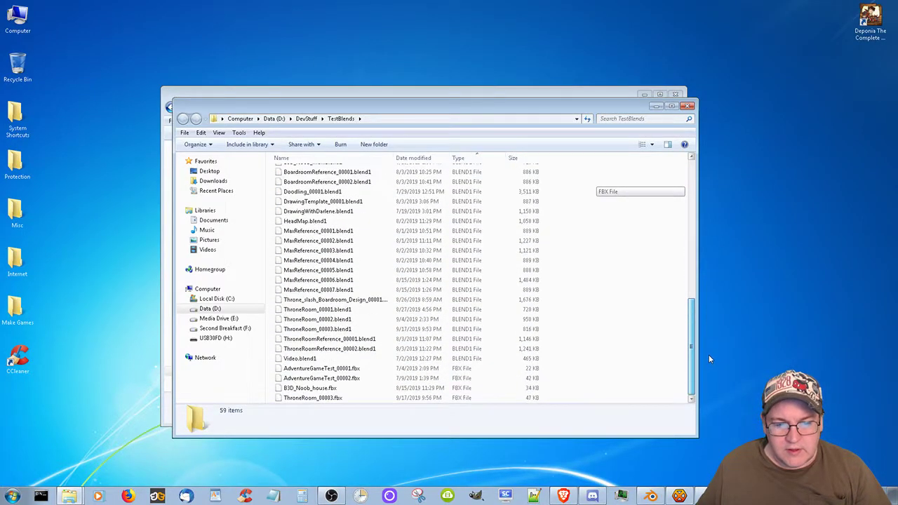
right_click(302, 398)
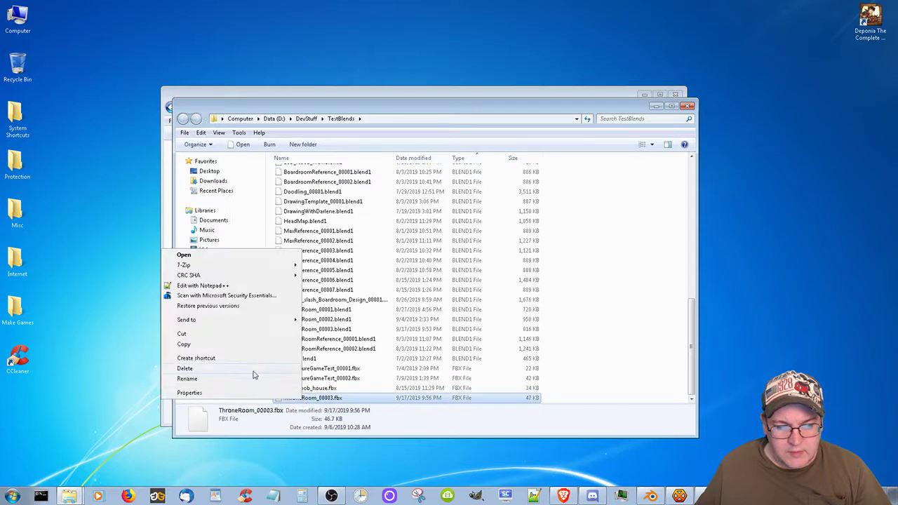
click(288, 346)
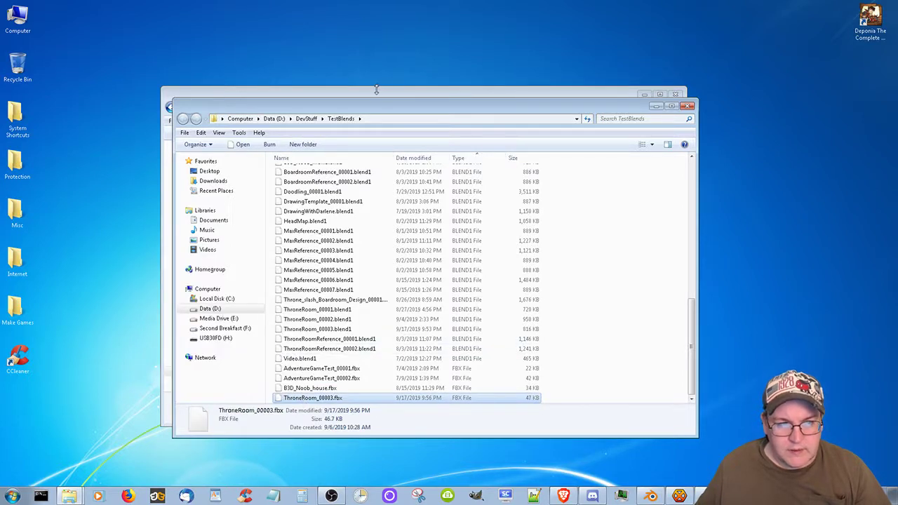
Paste the newly exported FBX into the Unity project's Assets\Scenes folder, replacing the existing ThroneRoom_00003.fbx.
click(376, 97)
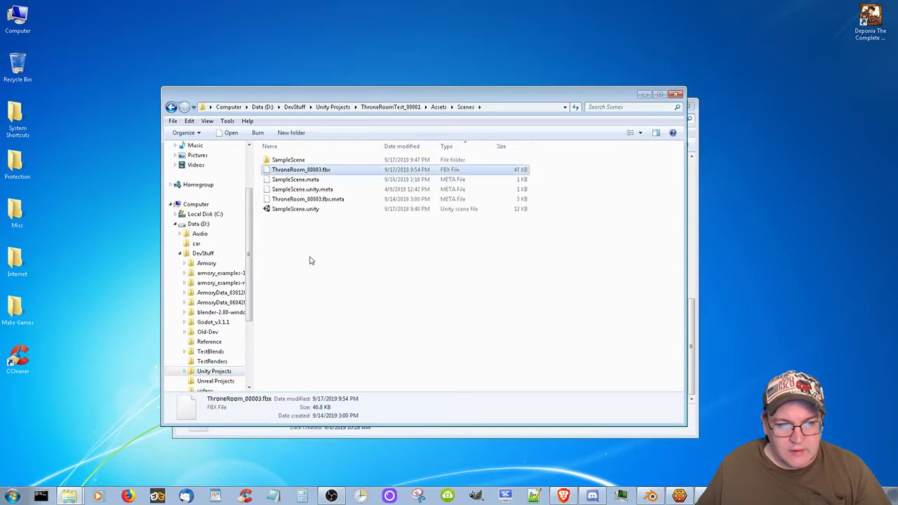
right_click(310, 258)
click(274, 321)
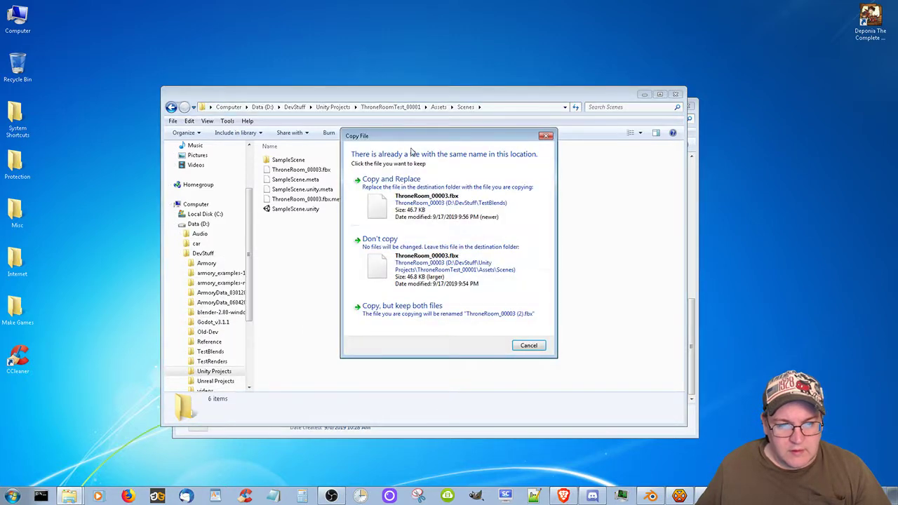
click(426, 185)
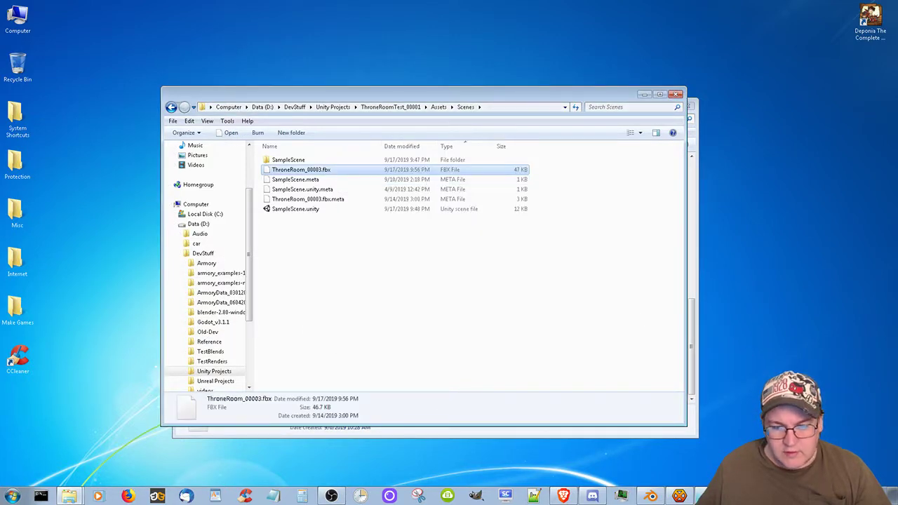
Switch to Unity, select the cube floating above the table, and check the scale in its transform.
key(alt+Tab)
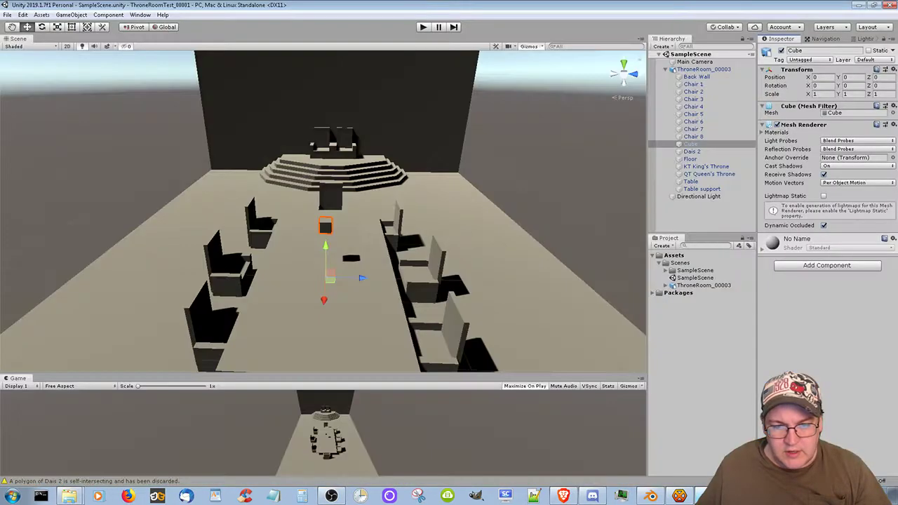
click(324, 223)
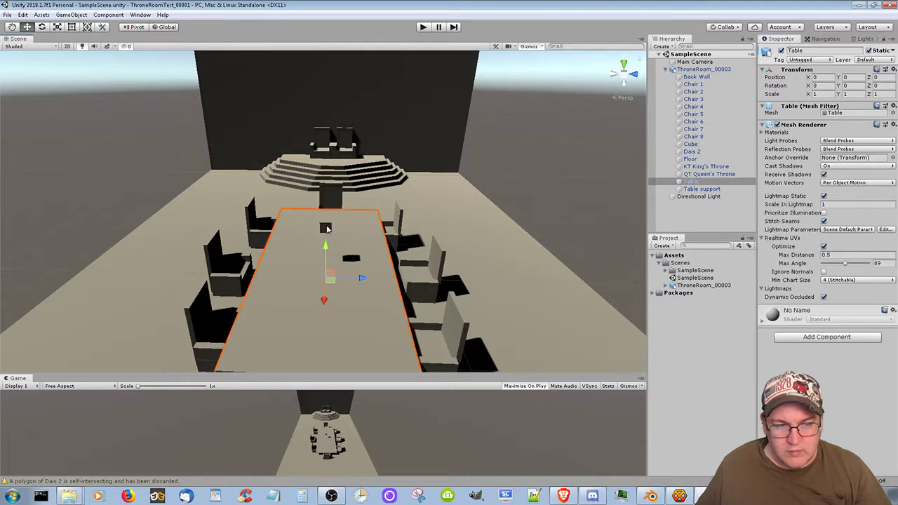
click(328, 228)
click(327, 227)
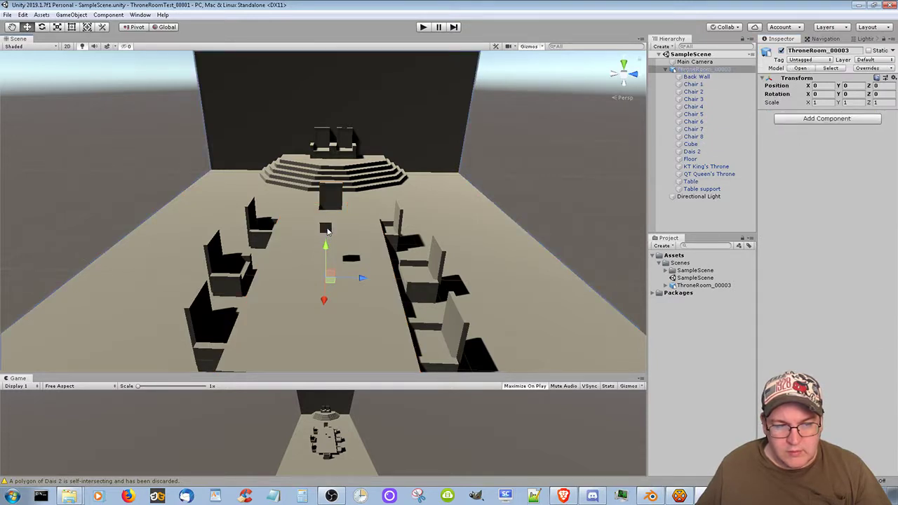
click(327, 230)
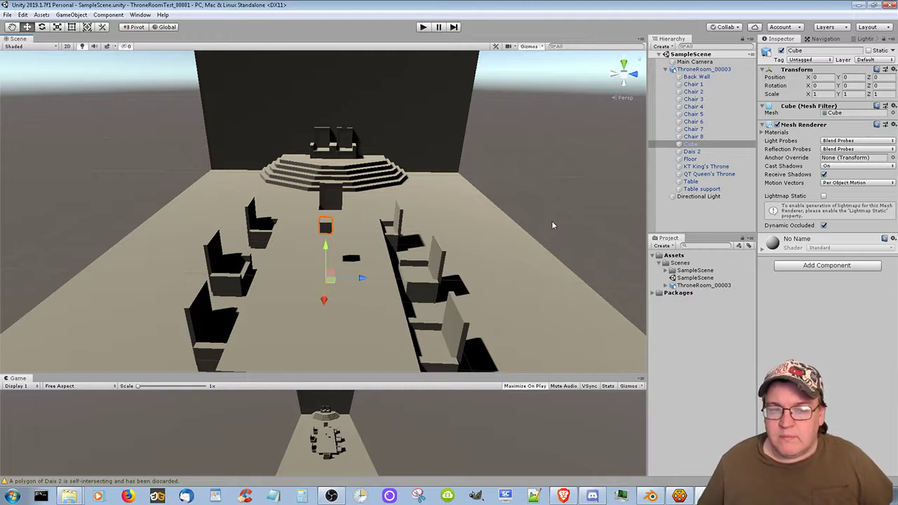
Compare the transforms of the room model, table and cube, and examine the cube's size relative to the room.
click(491, 303)
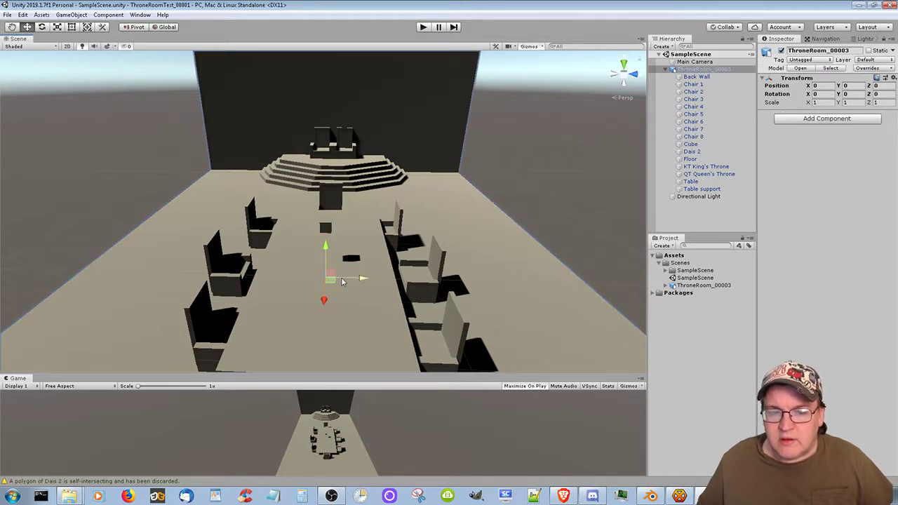
click(357, 326)
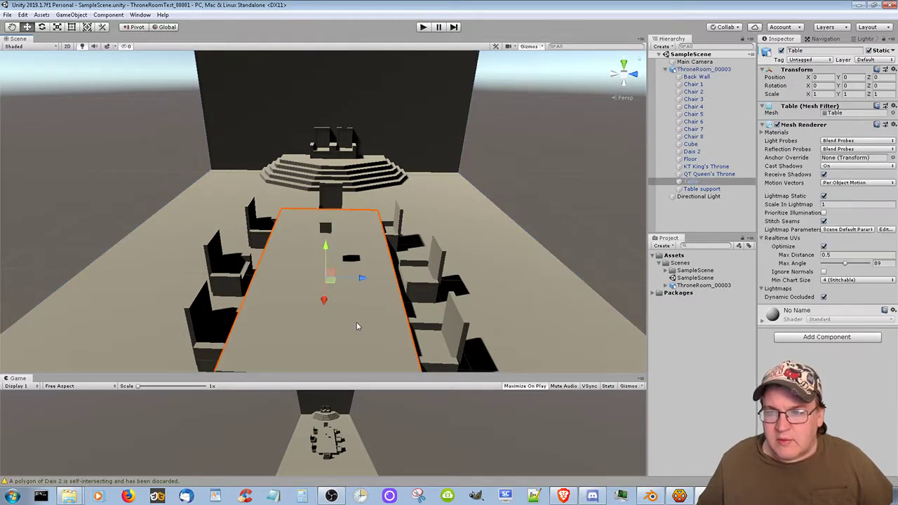
click(326, 232)
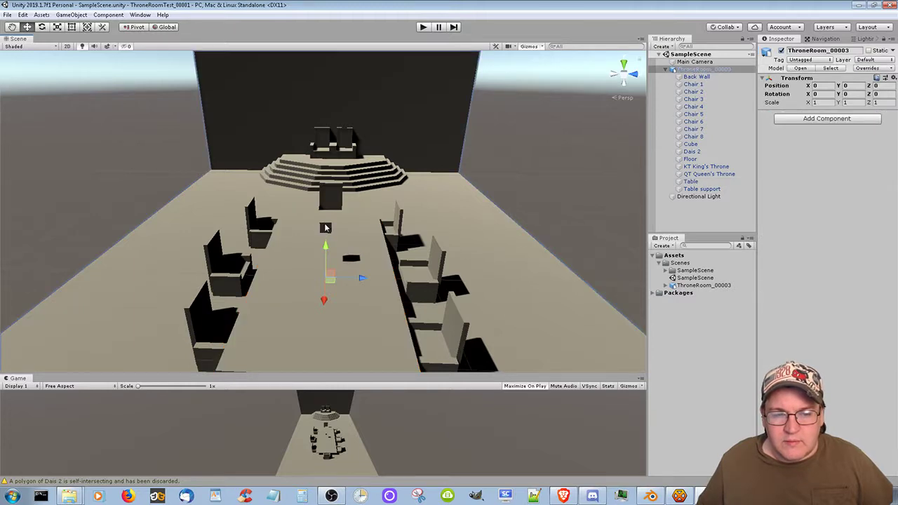
click(327, 231)
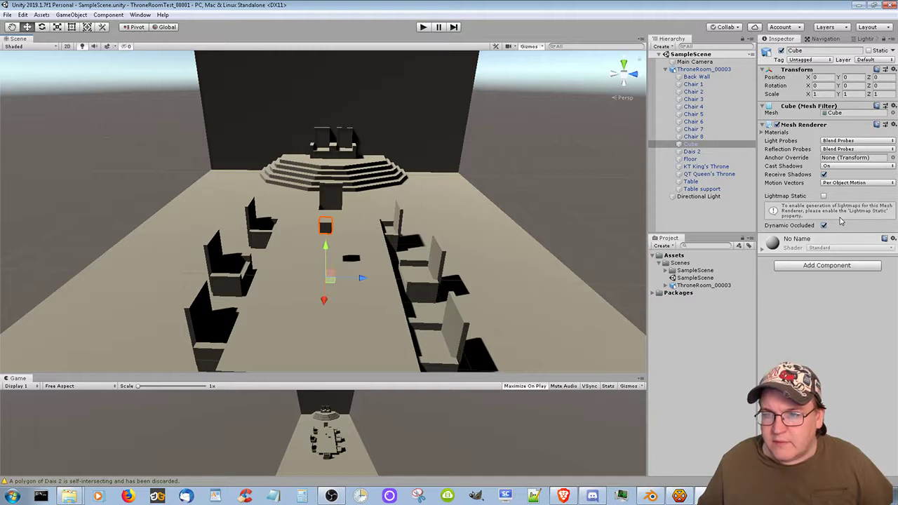
scroll(484, 248, down, 4)
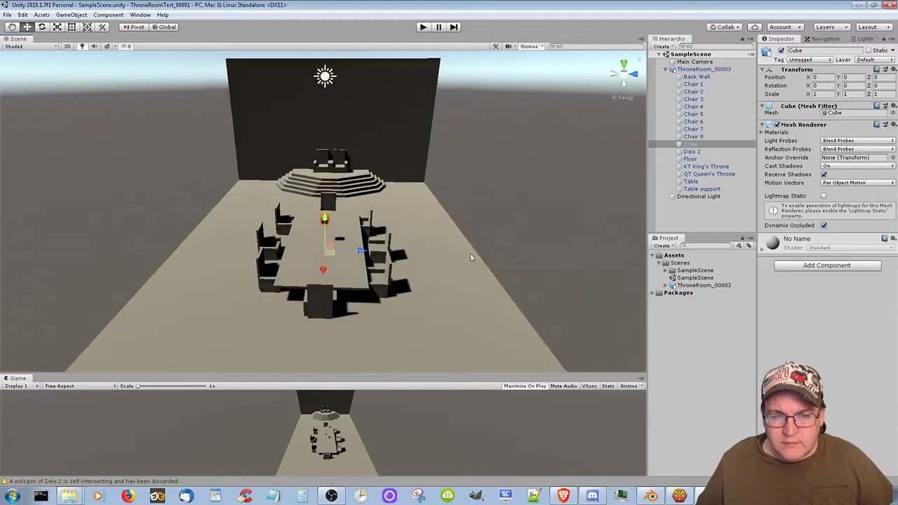
scroll(370, 256, up, 4)
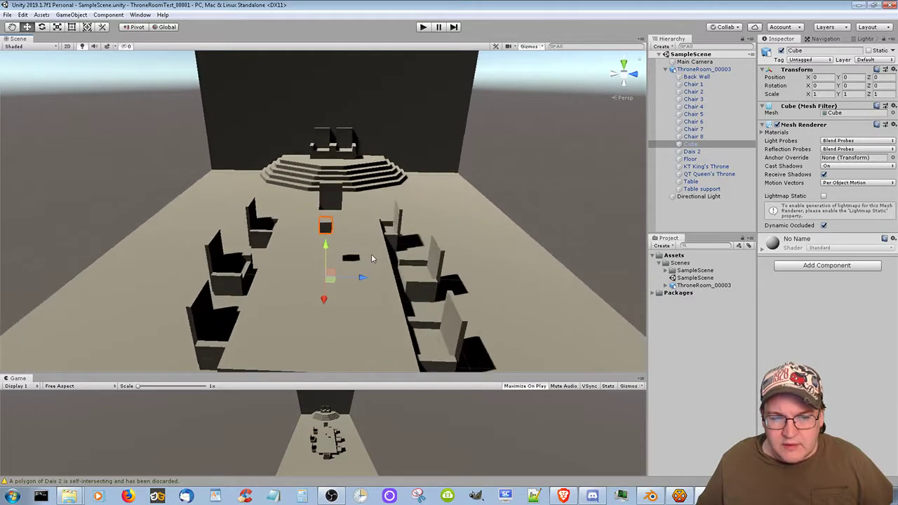
scroll(371, 254, up, 3)
alt+right_drag(427, 264, 390, 268)
alt+drag(391, 268, 431, 268)
scroll(427, 296, down, 5)
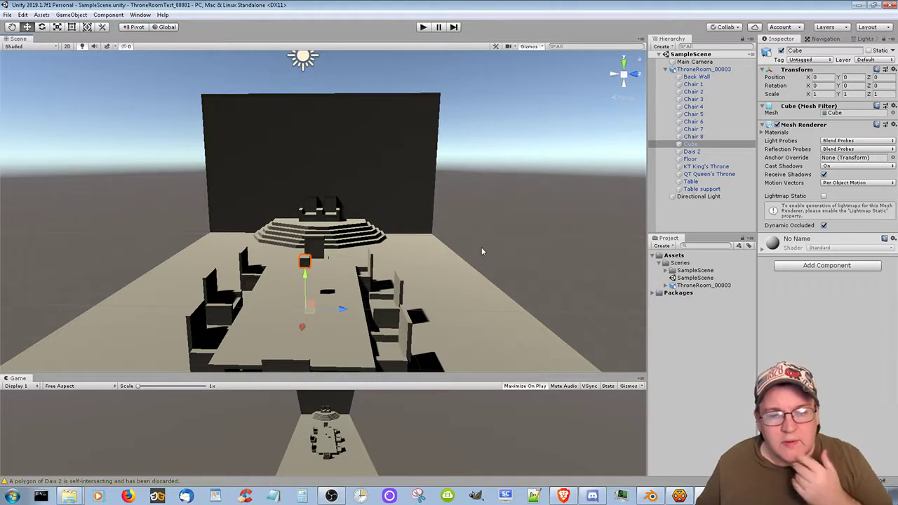
Select the stepped dais, examine its steps from the side, and compare them with the cube above the table.
click(355, 238)
click(355, 238)
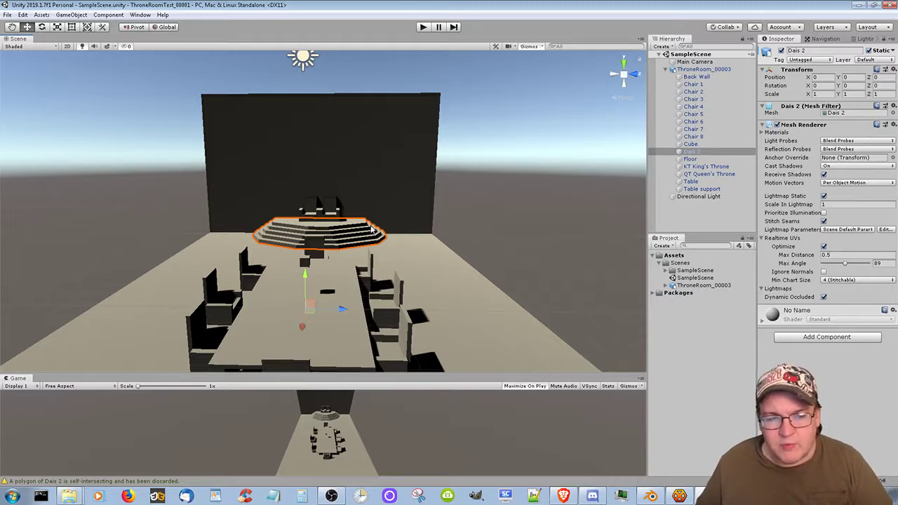
middle_drag(470, 226, 411, 265)
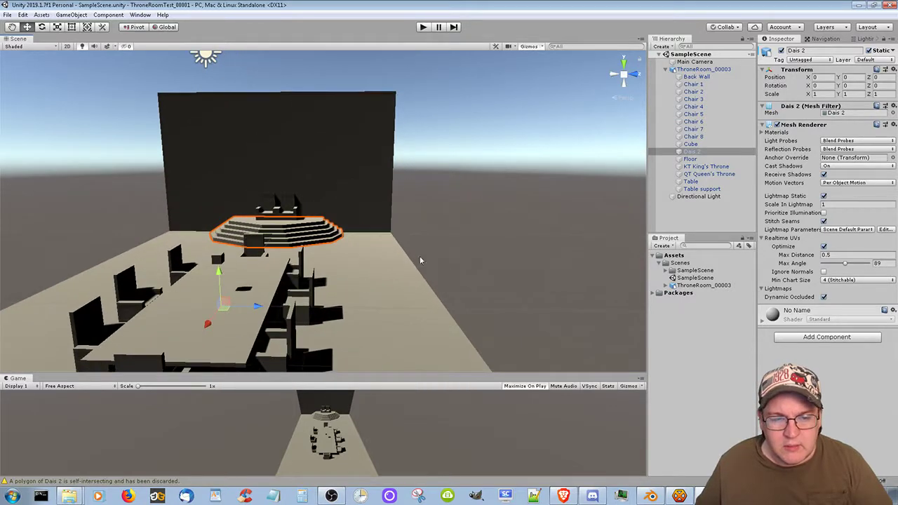
alt+drag(452, 247, 436, 272)
scroll(424, 277, up, 2)
scroll(424, 278, down, 3)
middle_drag(370, 281, 388, 231)
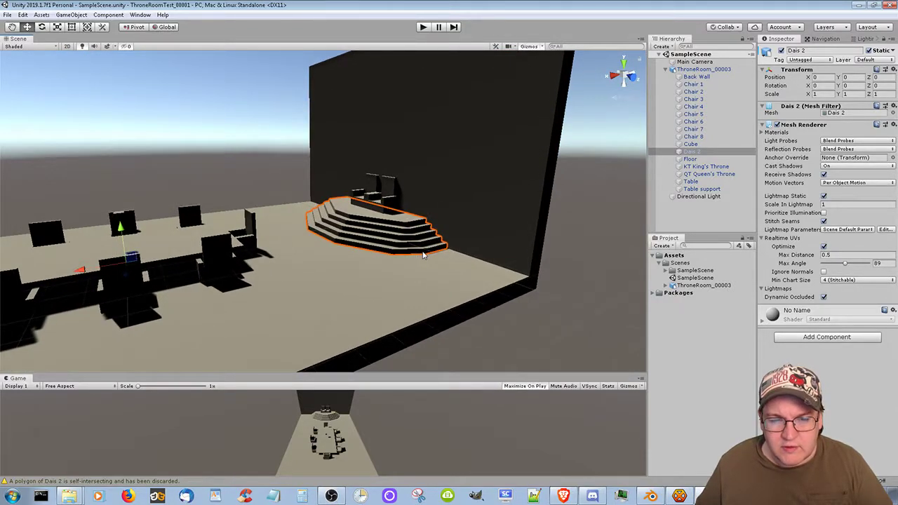
alt+drag(223, 298, 335, 287)
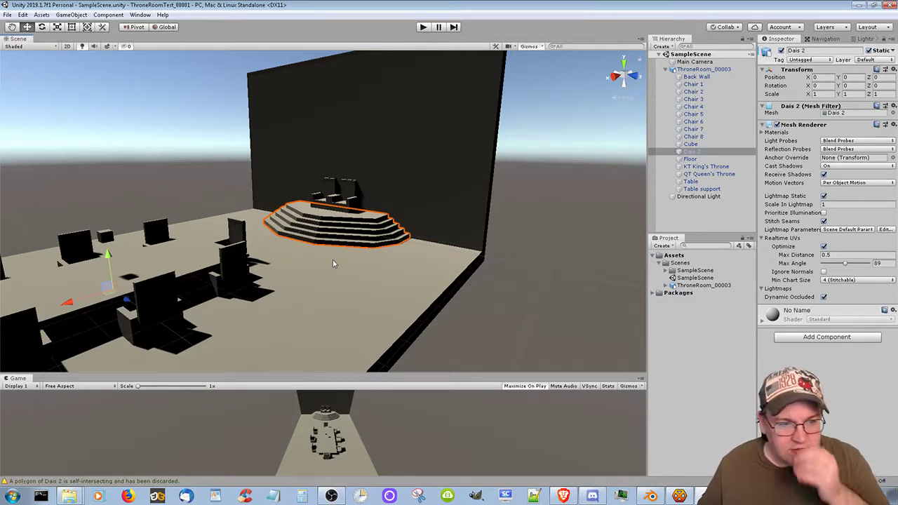
click(105, 238)
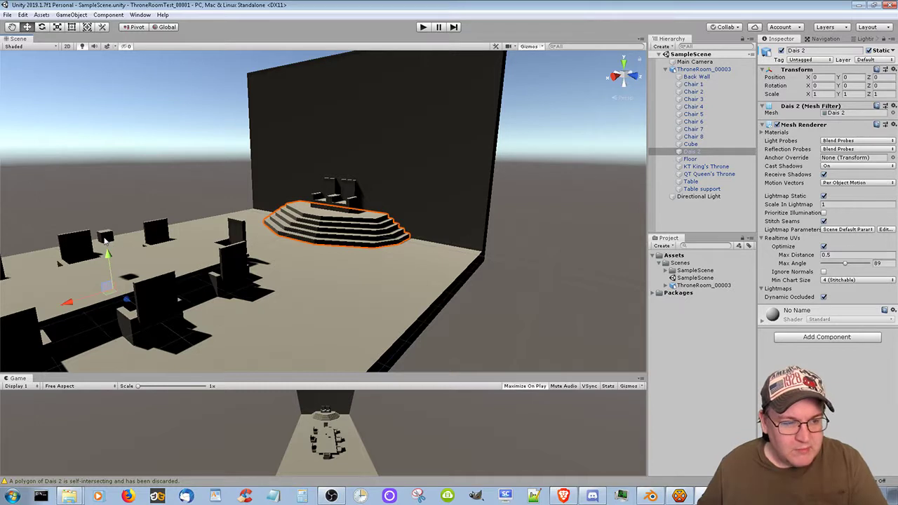
click(106, 239)
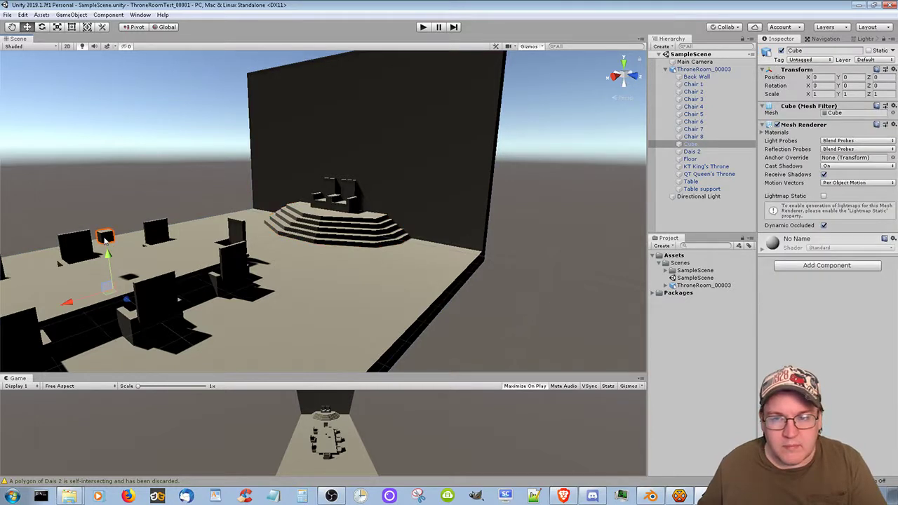